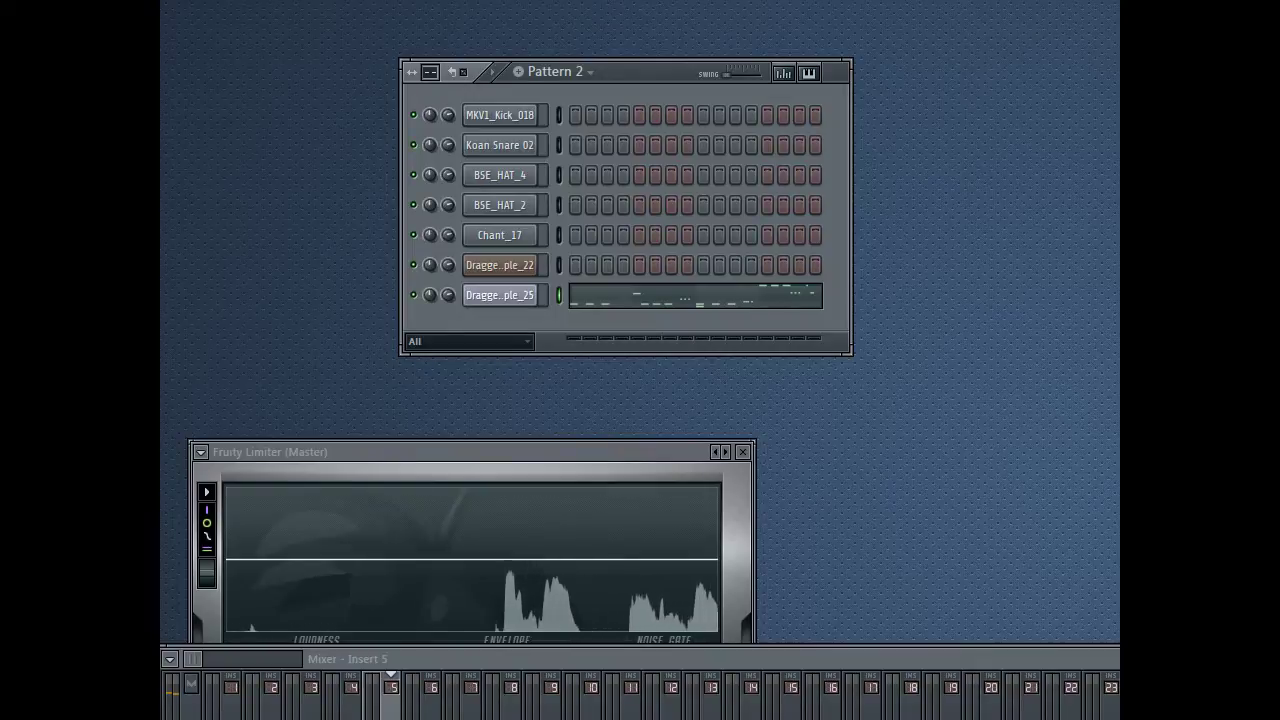
# Step: Inspect the Fruity Granulizer settings of the Dragged sample_22 channel and the channel below it
pyautogui.click(519, 268)
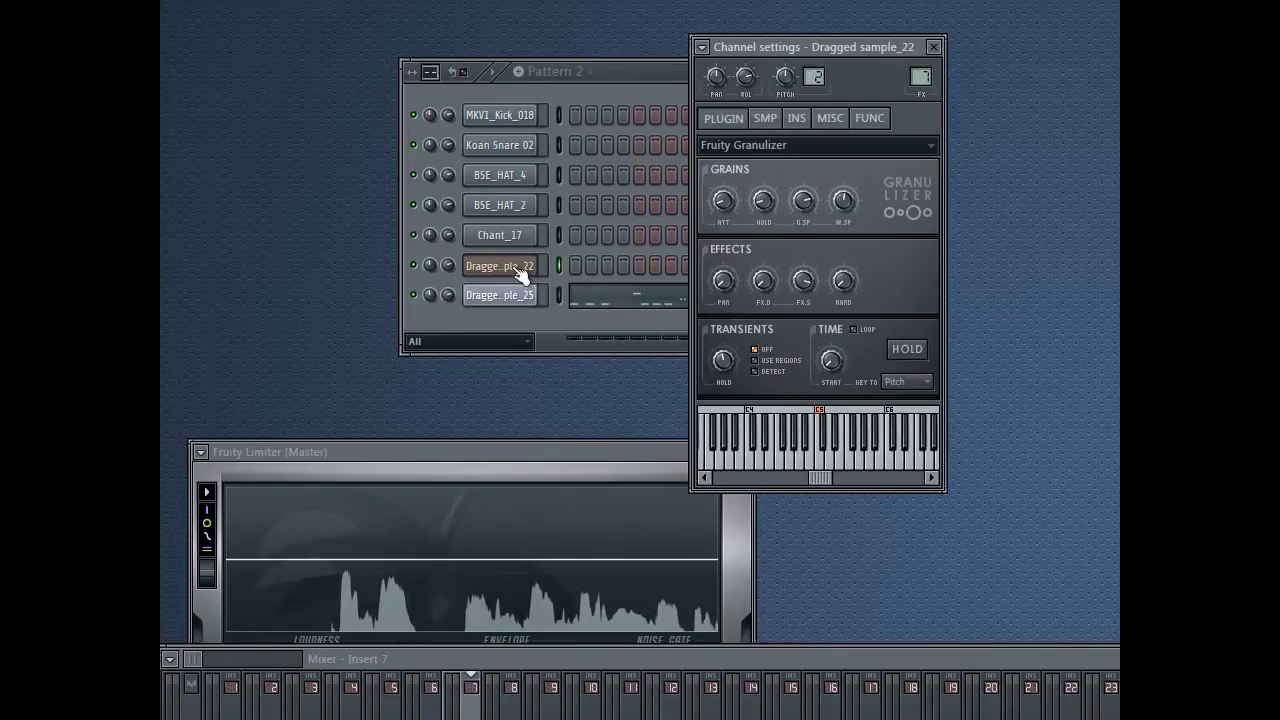
pyautogui.click(521, 295)
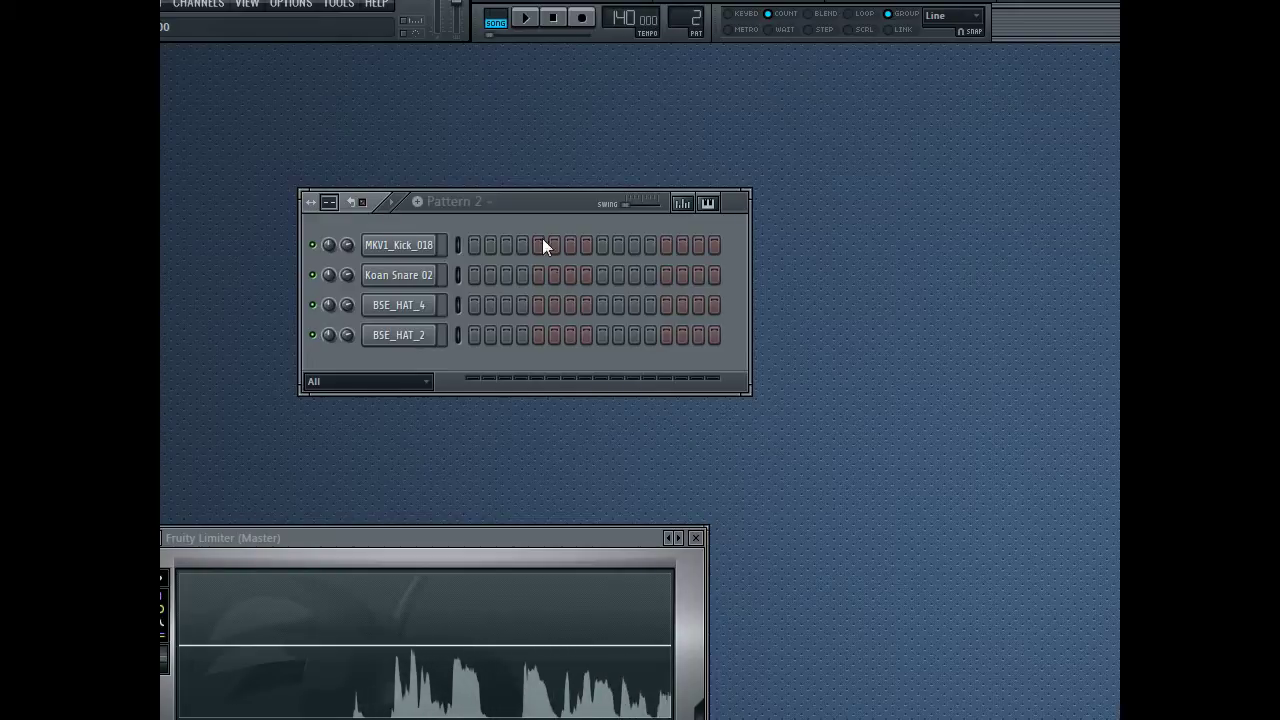
# Step: Switch to Pattern 1, play the drum beat and stop playback
pyautogui.click(470, 200)
pyautogui.click(469, 226)
pyautogui.click(525, 24)
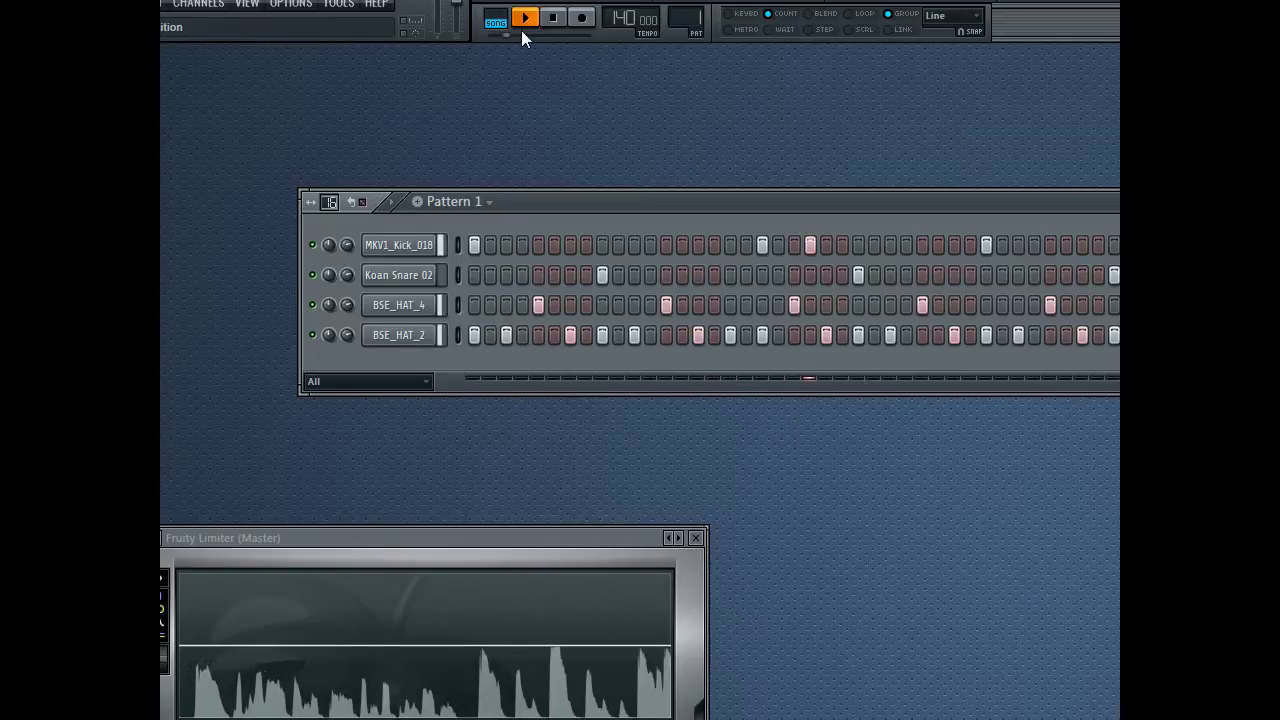
pyautogui.click(556, 20)
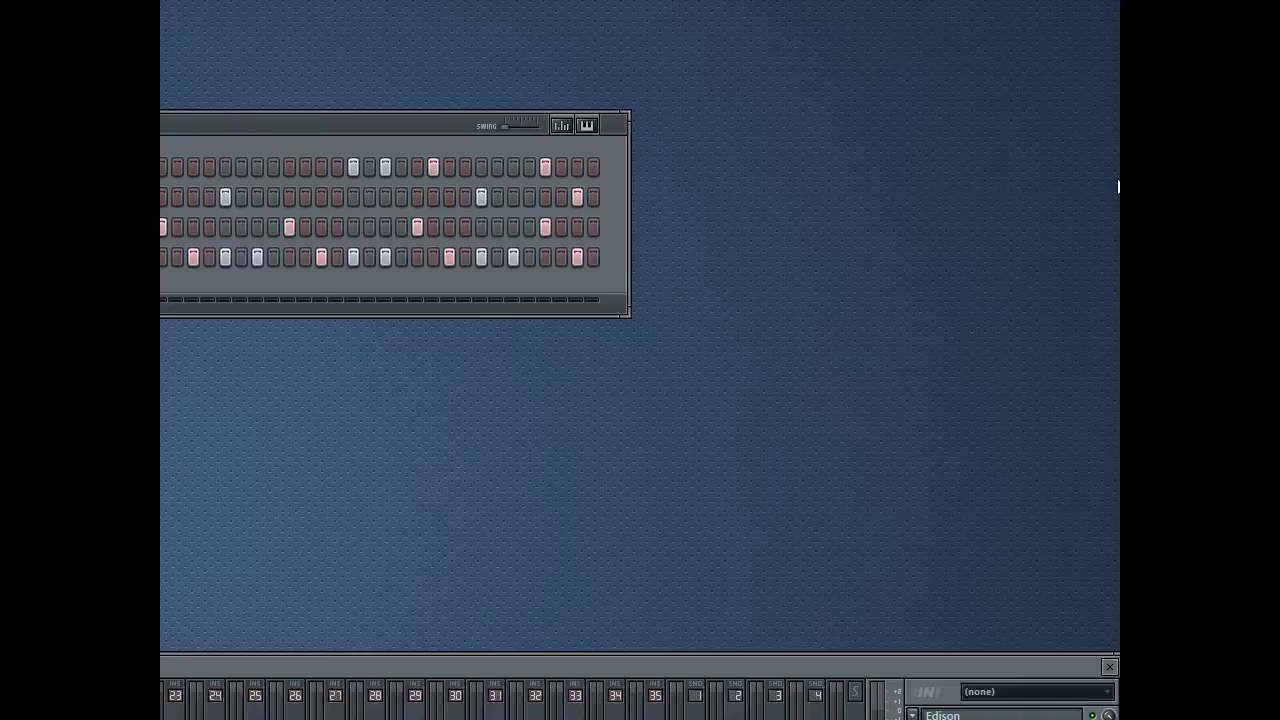
# Step: Audition several chants in the Lex Luger sample folder and add Chant_17 to the step sequencer as a new channel
pyautogui.moveTo(1118, 186)
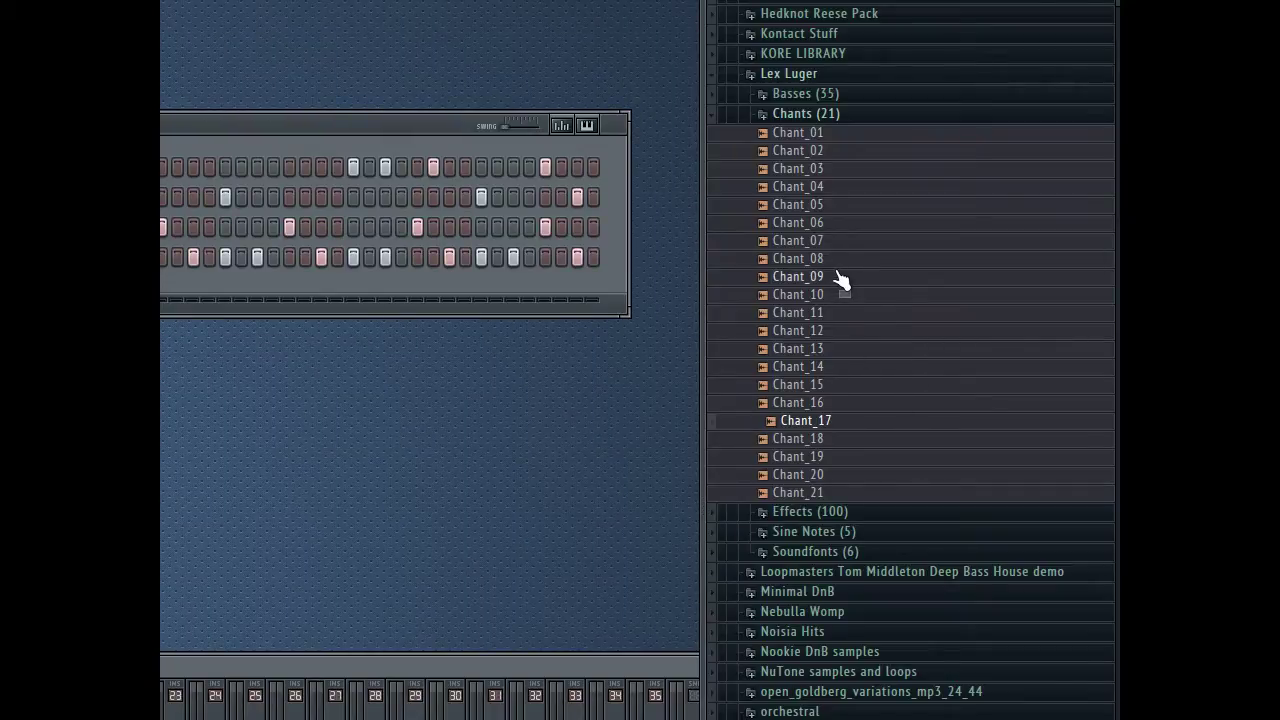
pyautogui.click(845, 313)
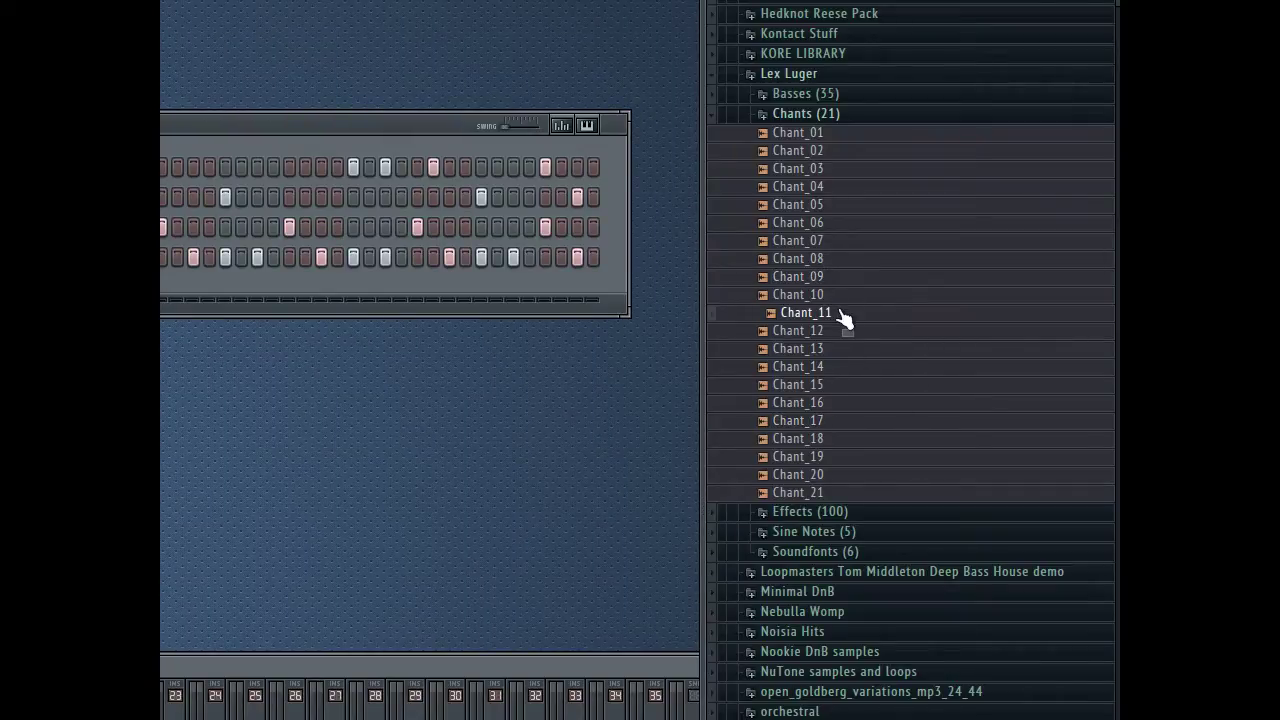
pyautogui.click(848, 348)
pyautogui.click(852, 384)
pyautogui.click(856, 403)
pyautogui.click(858, 420)
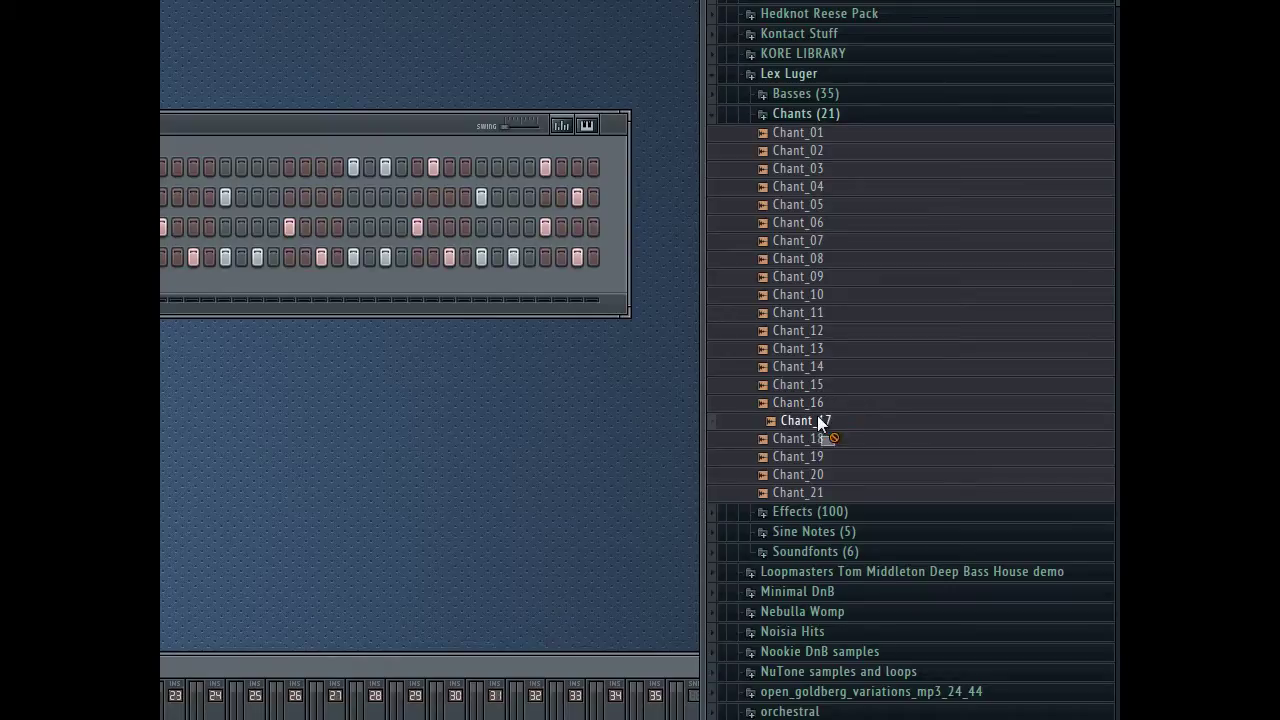
pyautogui.moveTo(817, 415); pyautogui.dragTo(160, 300)
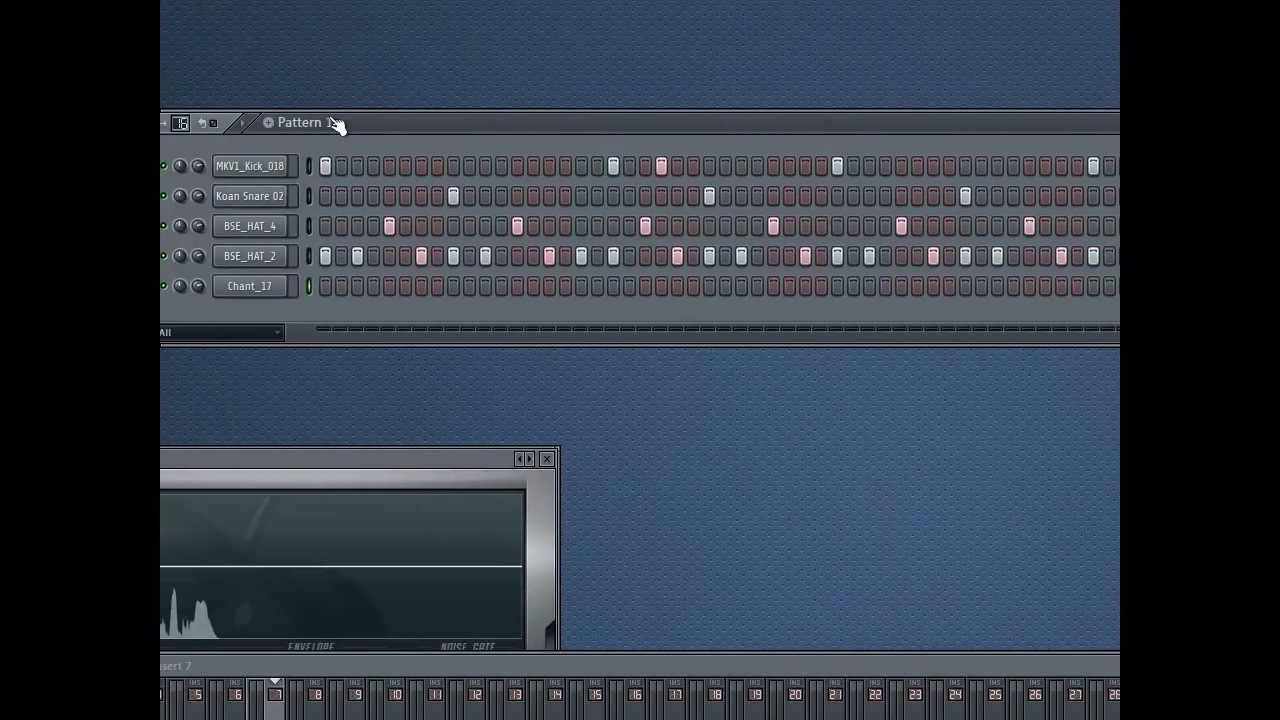
# Step: Switch to Pattern 2, lower Chant_17's time-stretching pitch with the Auto method and audition the sample
pyautogui.press('+')
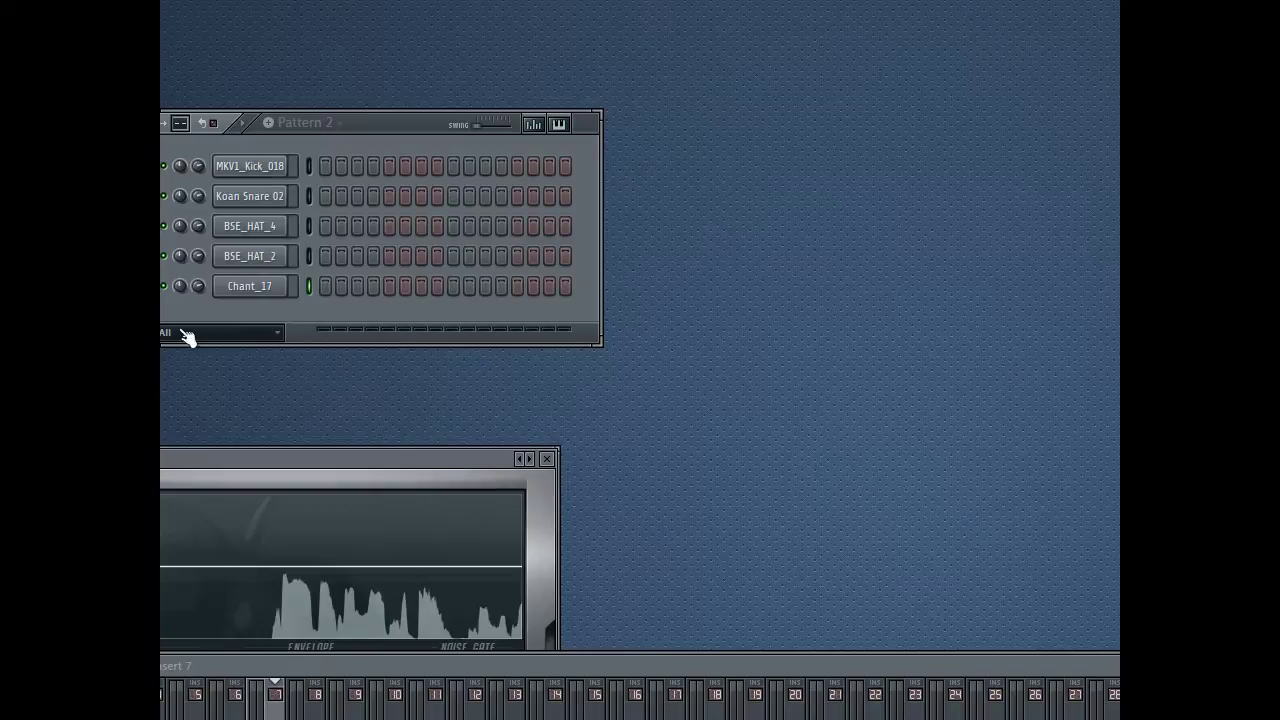
pyautogui.click(250, 287)
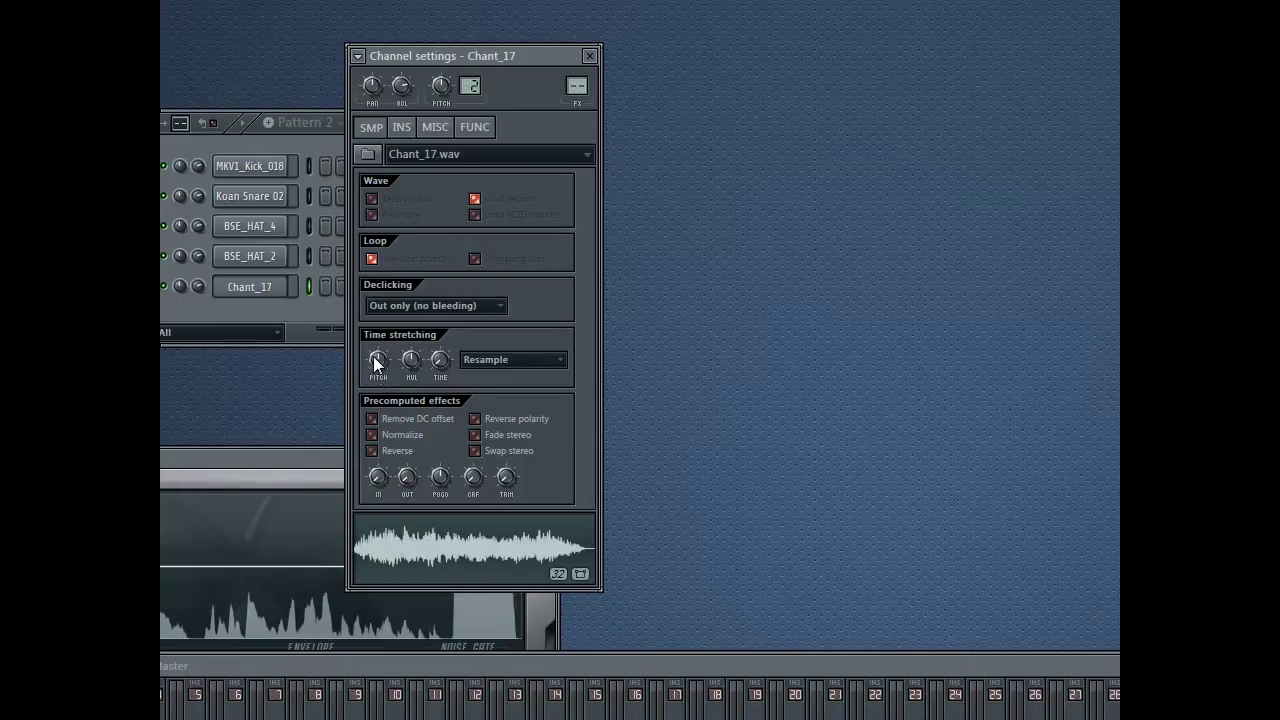
pyautogui.moveTo(378, 359); pyautogui.dragTo(378, 400)
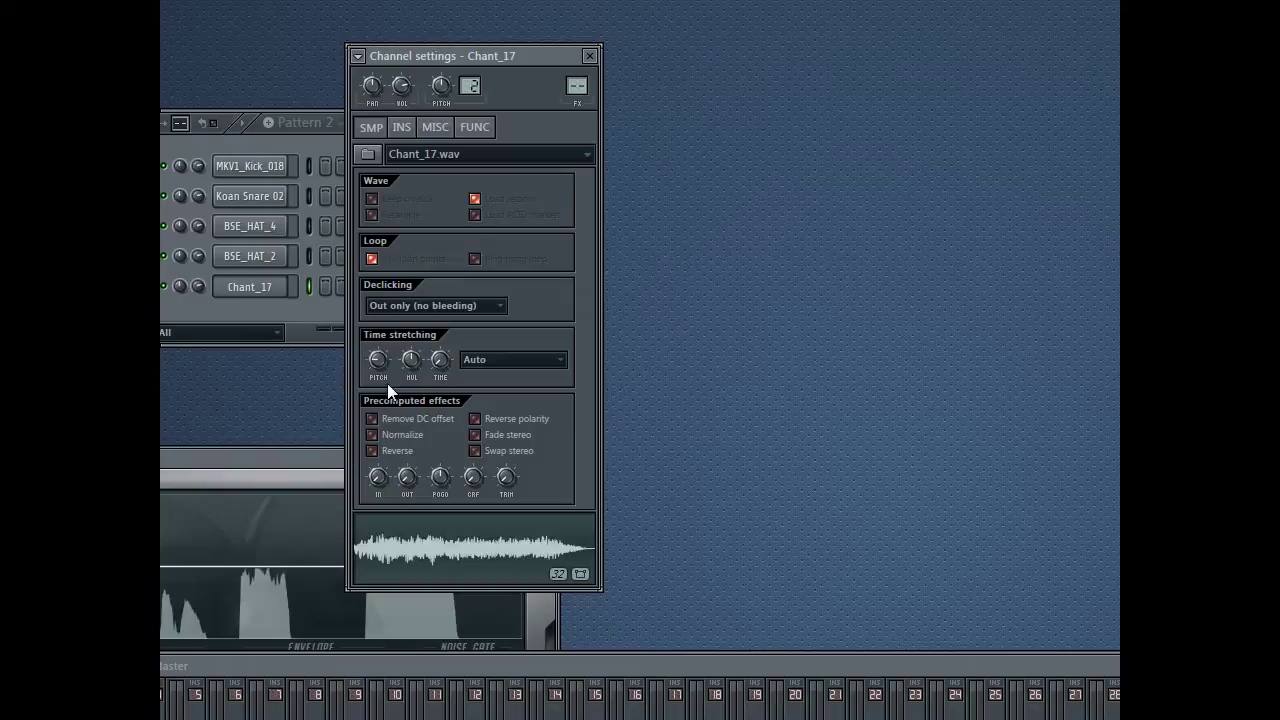
pyautogui.click(482, 545)
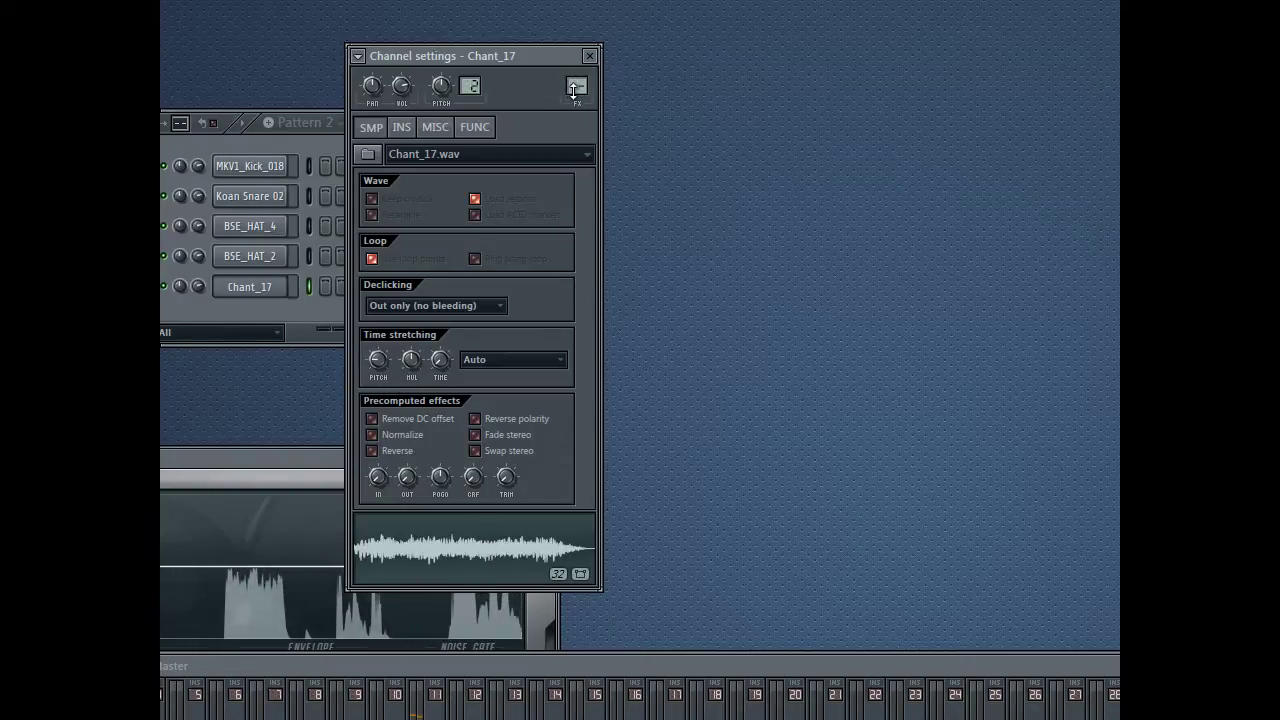
# Step: Route the Chant_17 channel to mixer track 7 and open Edison on Insert 7
pyautogui.click(275, 692)
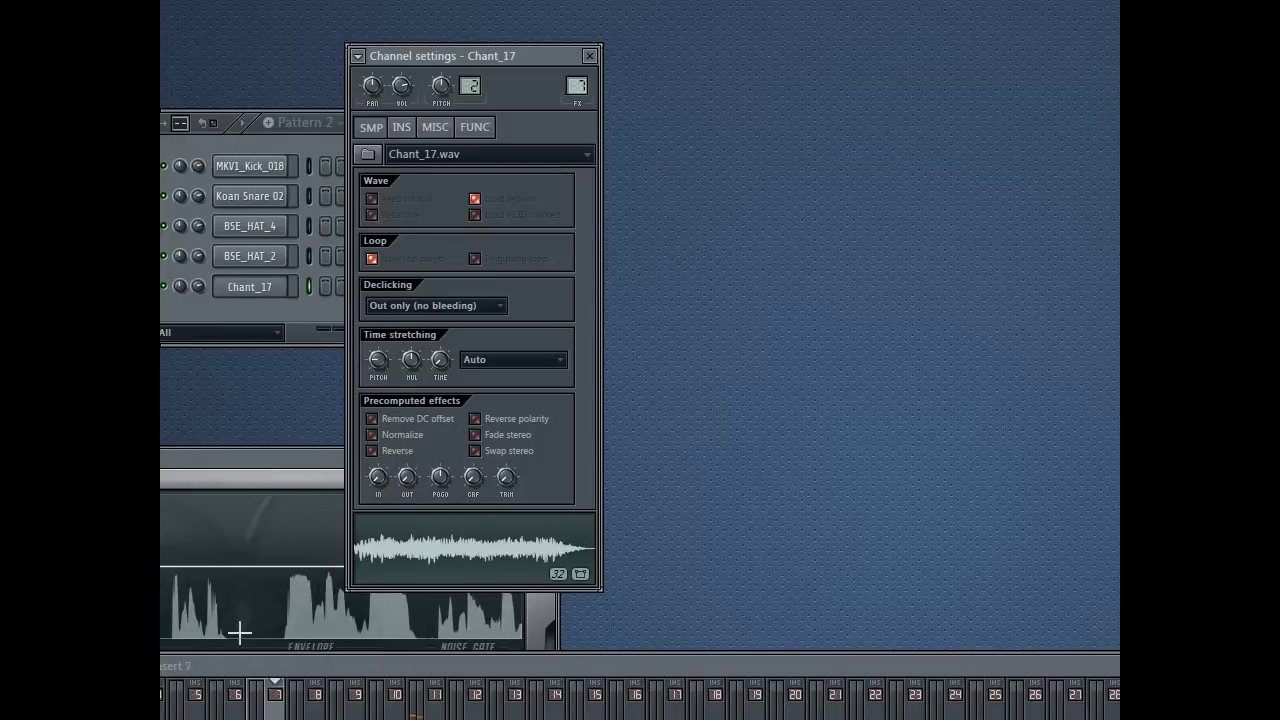
pyautogui.click(196, 692)
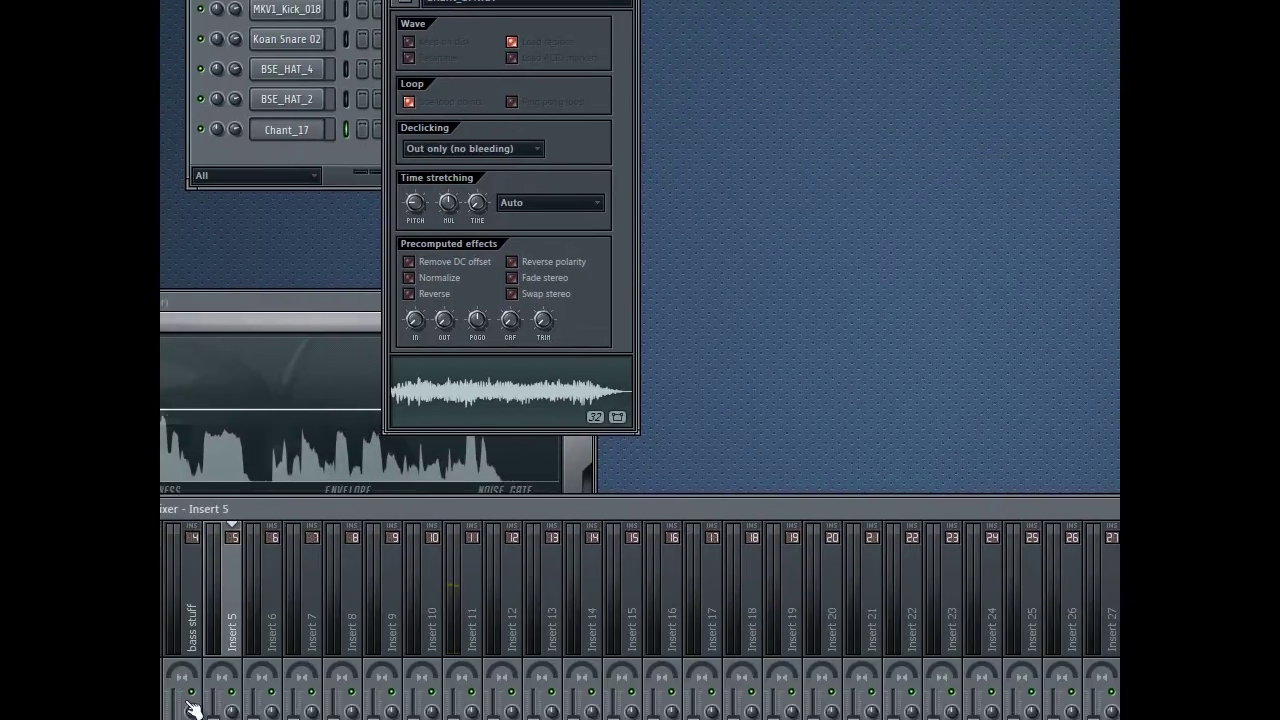
pyautogui.click(278, 700)
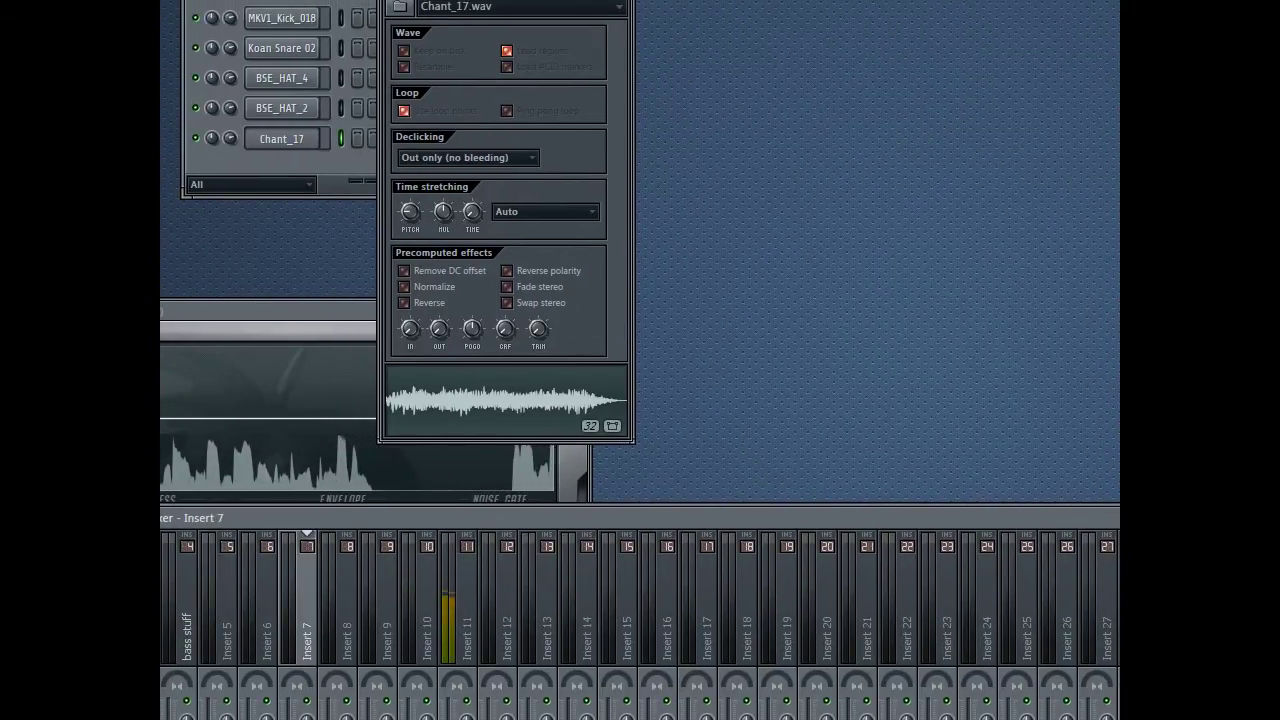
pyautogui.hotkey('shift', 'e')
pyautogui.moveTo(524, 28); pyautogui.dragTo(559, 73)
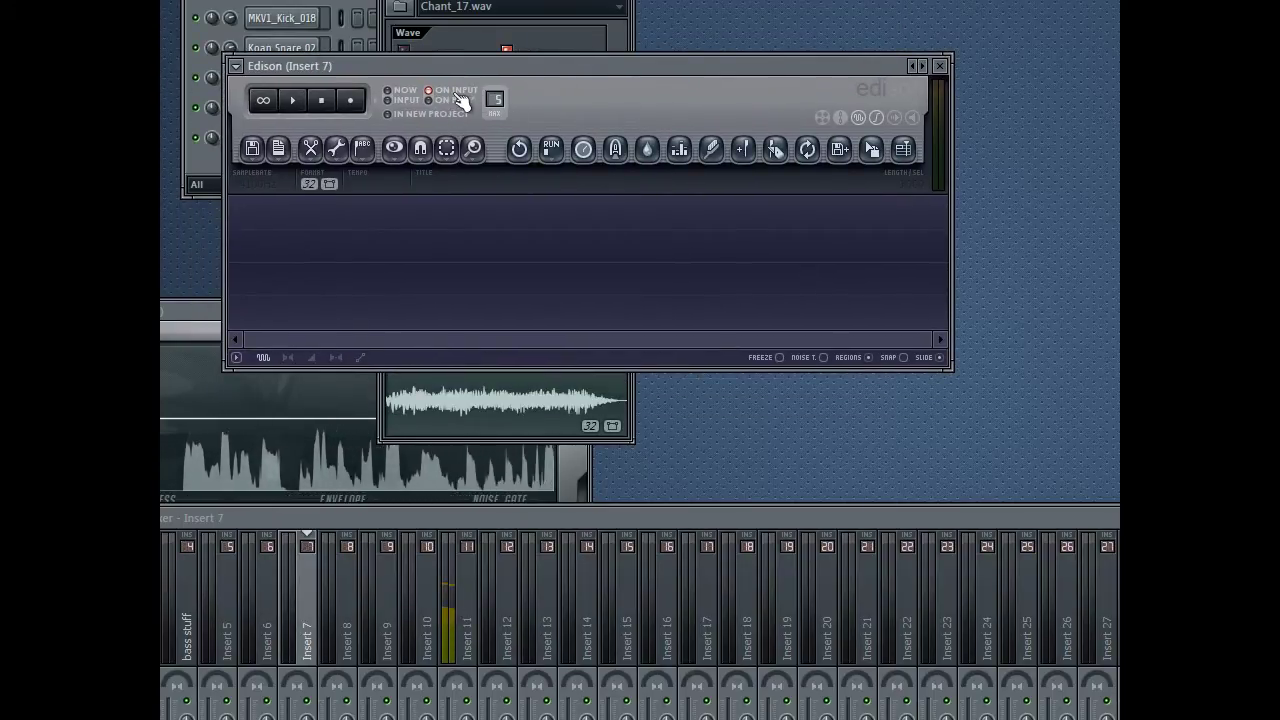
# Step: Record the pitched-down Chant_17 sample into Edison on input
pyautogui.click(350, 99)
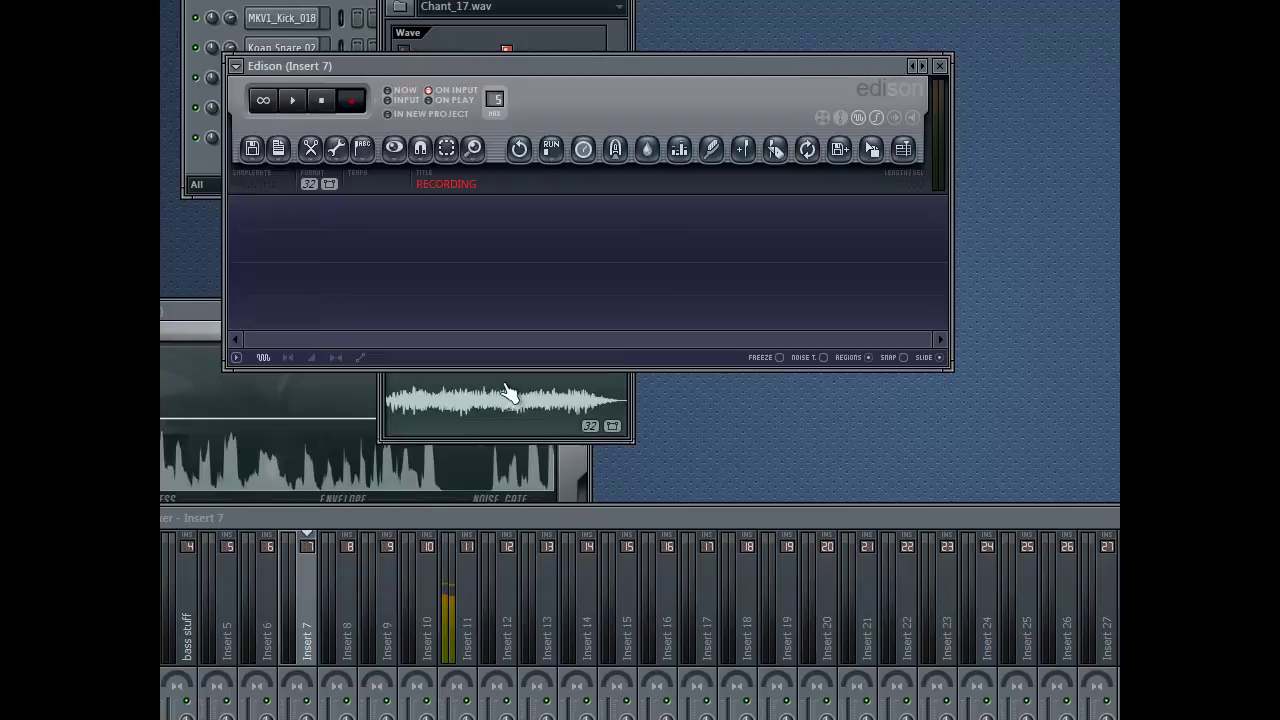
pyautogui.click(526, 423)
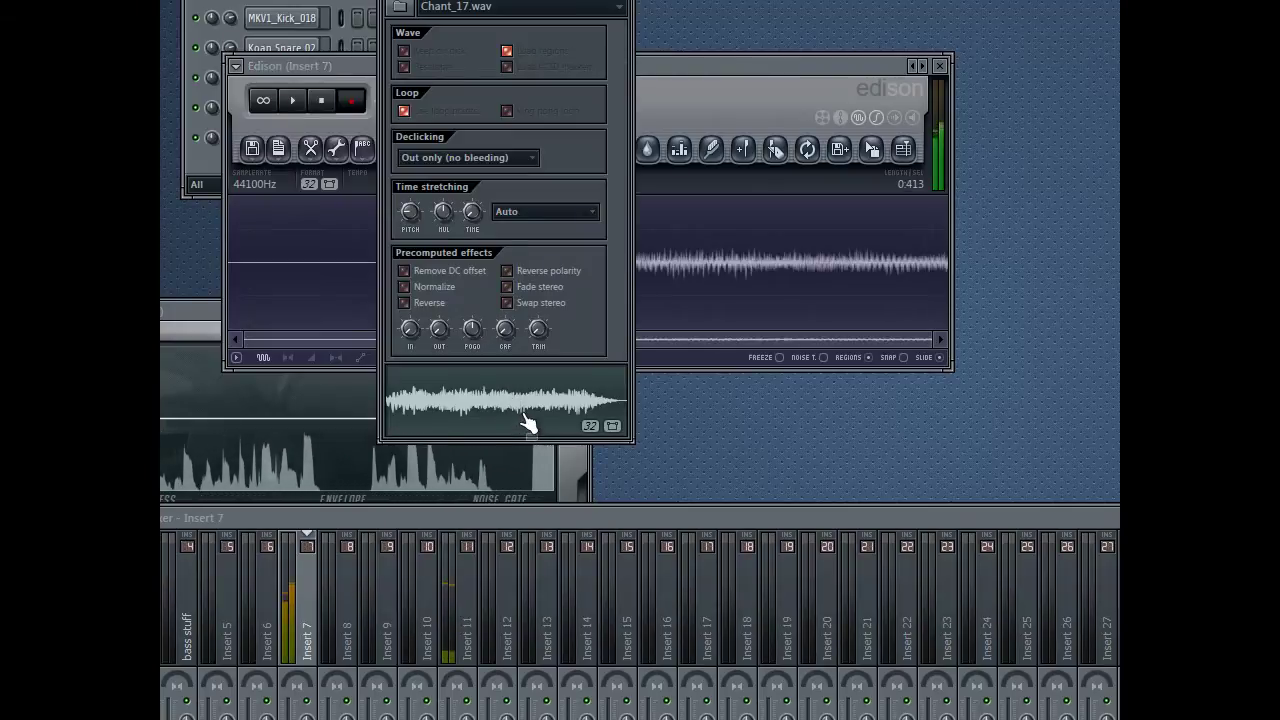
pyautogui.click(707, 105)
pyautogui.click(350, 100)
# Step: Trim the silence after and before the chant in the Edison recording
pyautogui.click(457, 268)
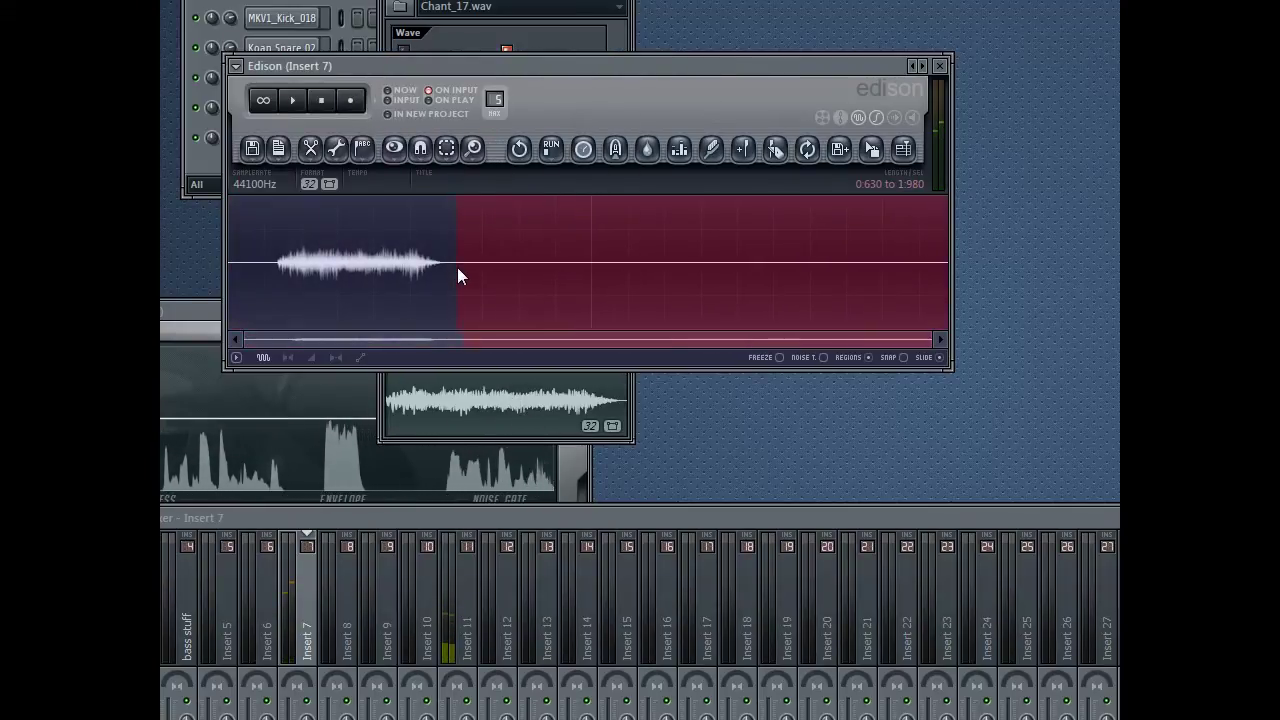
pyautogui.press('Delete')
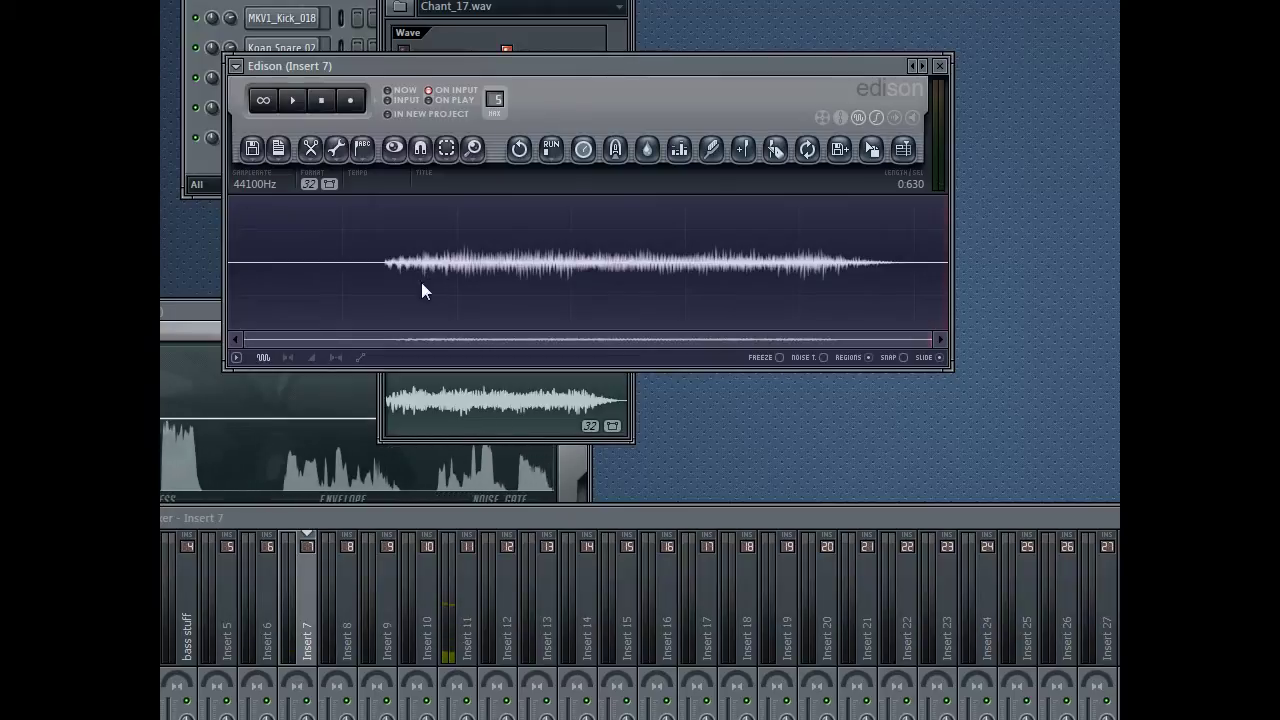
pyautogui.moveTo(380, 277); pyautogui.dragTo(229, 277)
pyautogui.press('Delete')
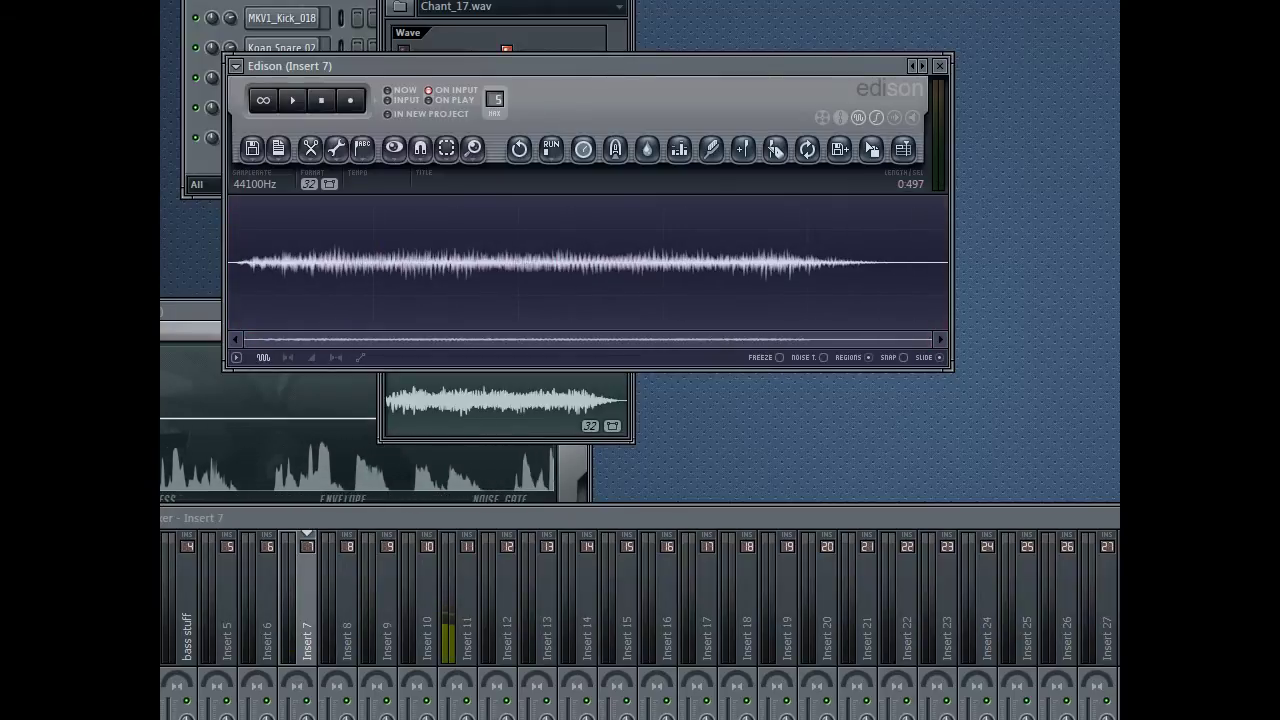
pyautogui.moveTo(535, 68); pyautogui.dragTo(652, 44)
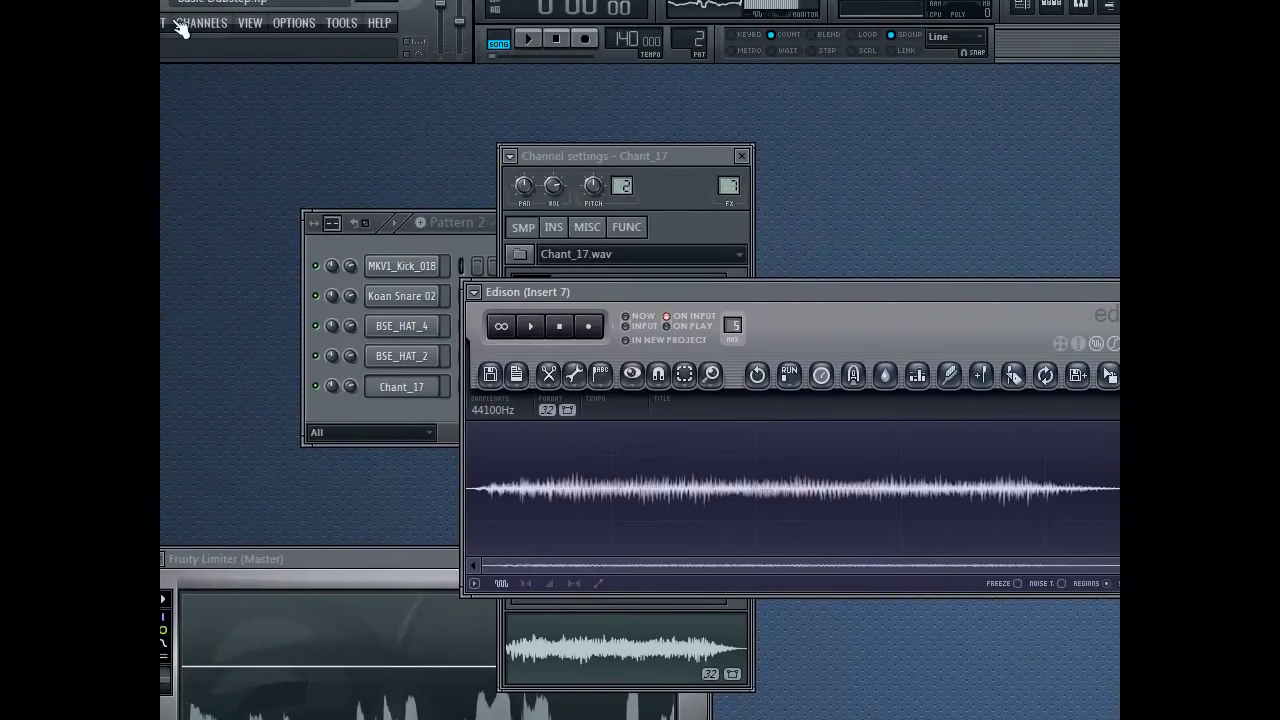
# Step: Add a Fruity Granulizer channel to the project
pyautogui.click(201, 22)
pyautogui.moveTo(200, 38)
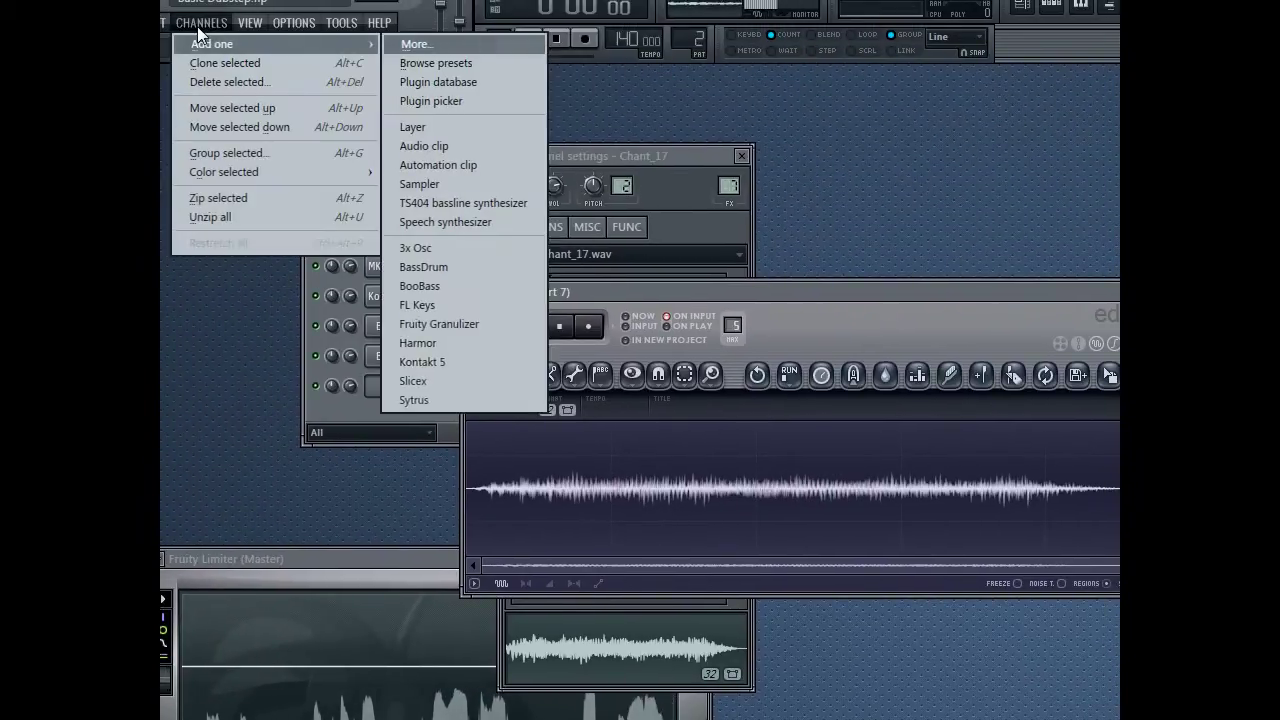
pyautogui.click(480, 323)
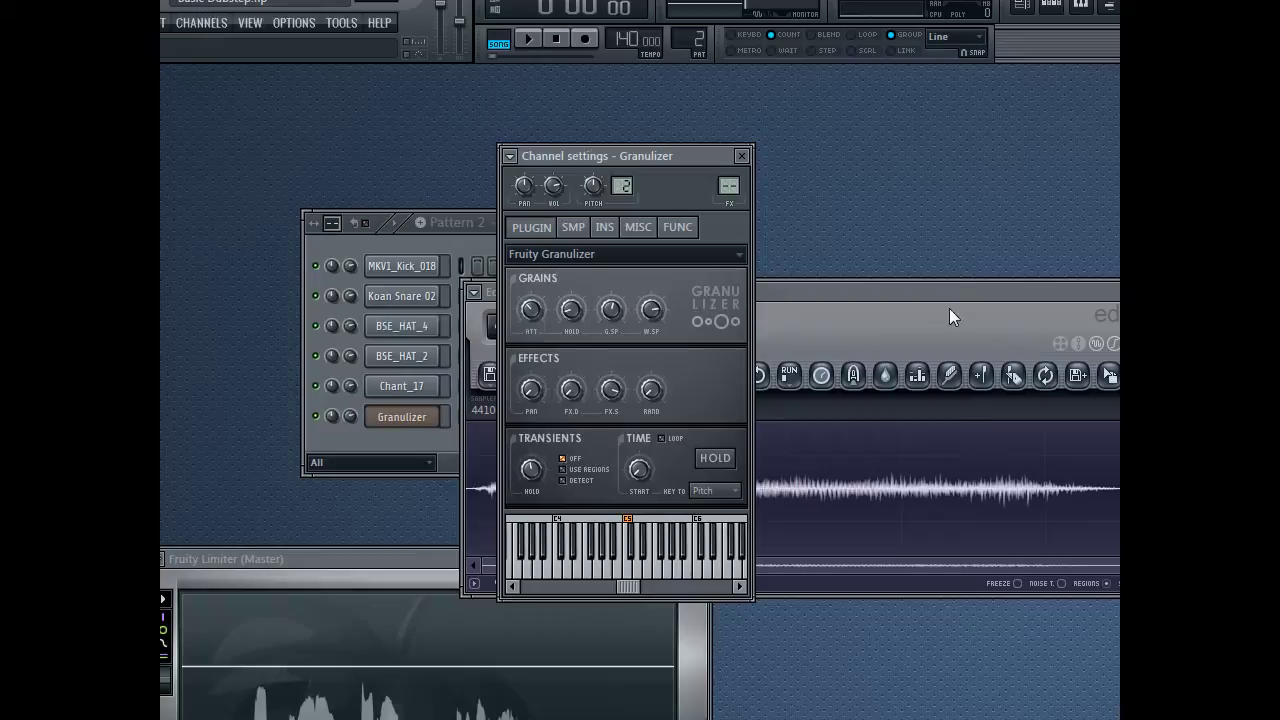
# Step: Load the trimmed Edison recording into the Fruity Granulizer and audition it at C5
pyautogui.moveTo(949, 317); pyautogui.dragTo(816, 319)
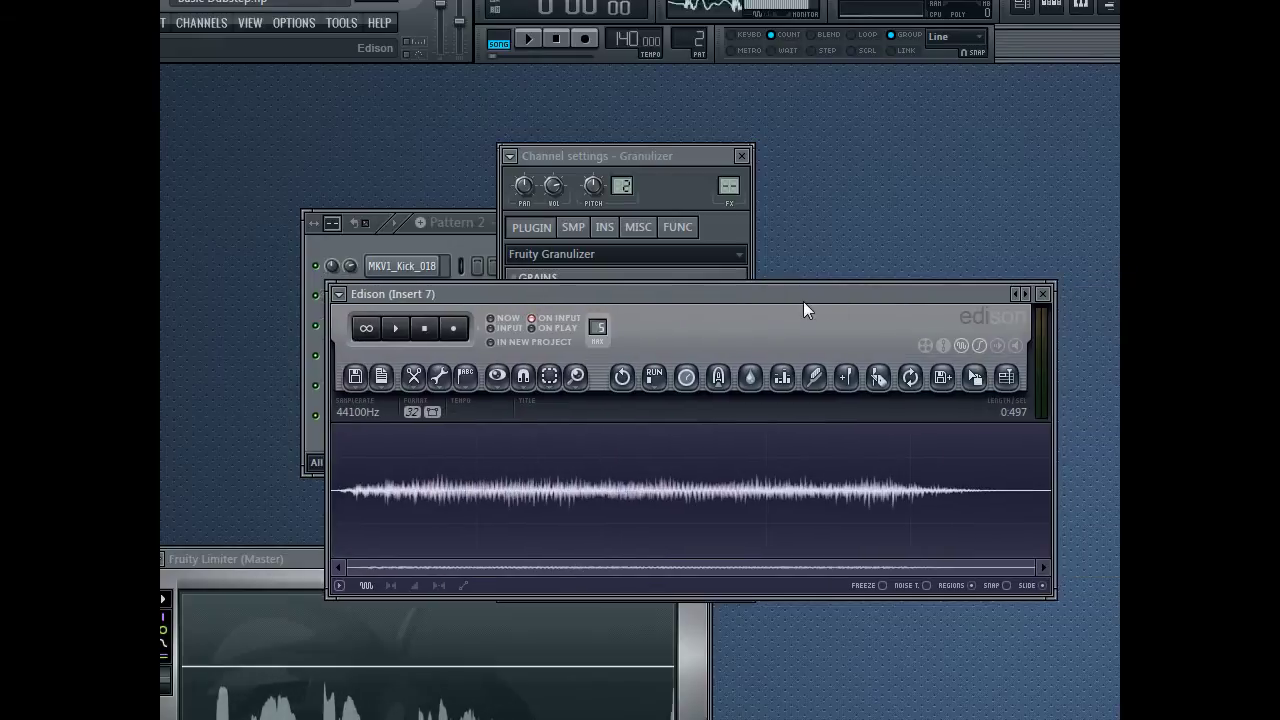
pyautogui.click(980, 379)
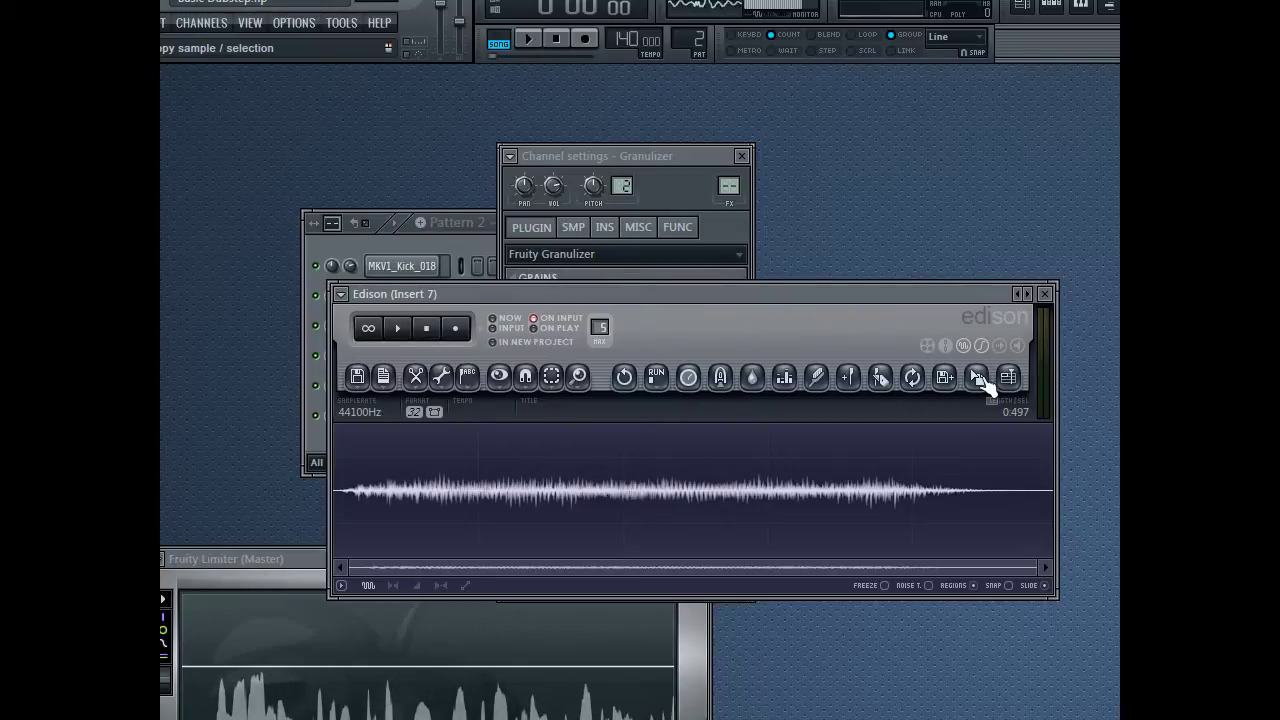
pyautogui.moveTo(981, 380); pyautogui.dragTo(613, 438)
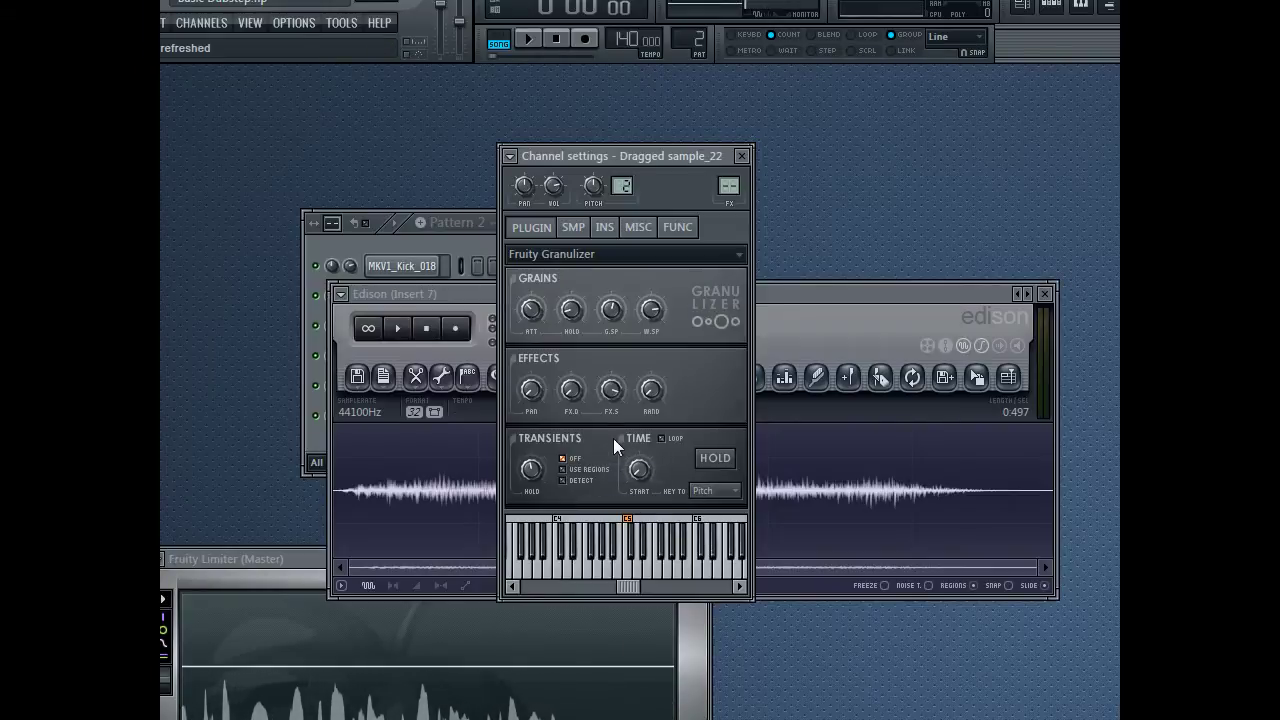
pyautogui.click(629, 558)
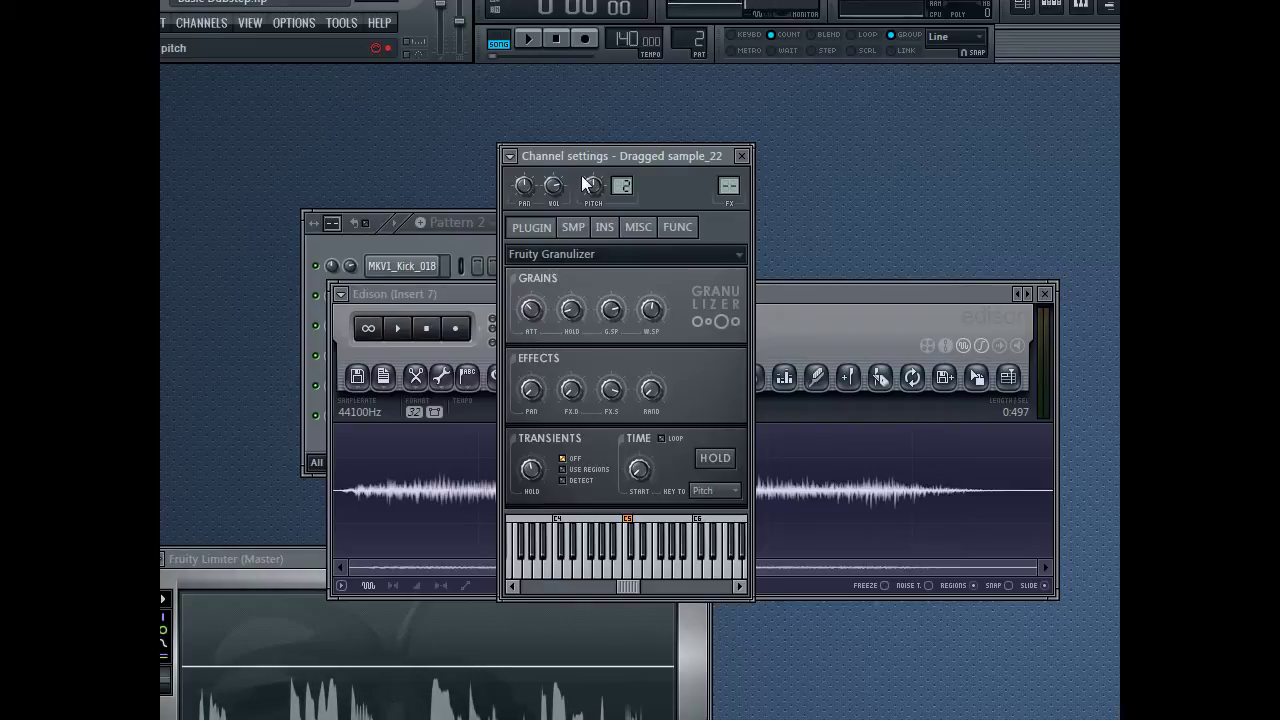
# Step: Enter one long sustained note for the Granulizer channel in Pattern 2's piano roll, then return to the step sequencer
pyautogui.click(448, 244)
pyautogui.rightClick(412, 417)
pyautogui.click(481, 418)
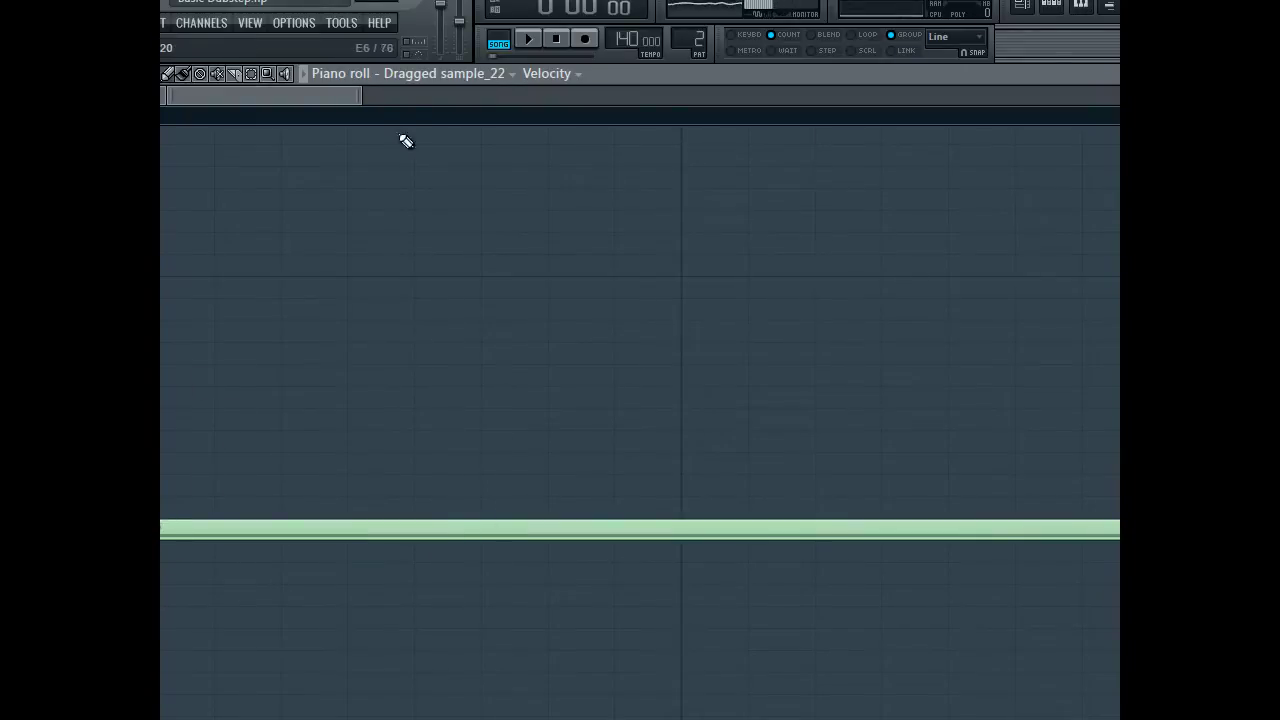
pyautogui.moveTo(363, 101); pyautogui.dragTo(1120, 101)
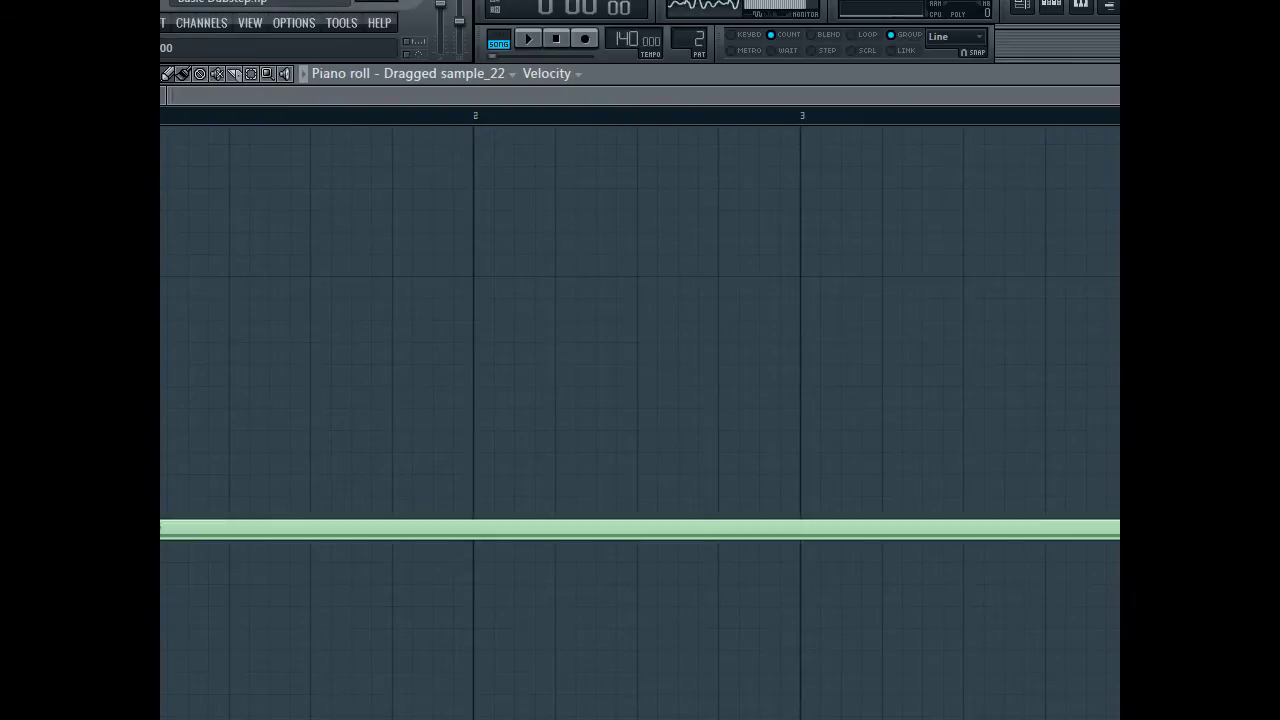
pyautogui.press('Escape')
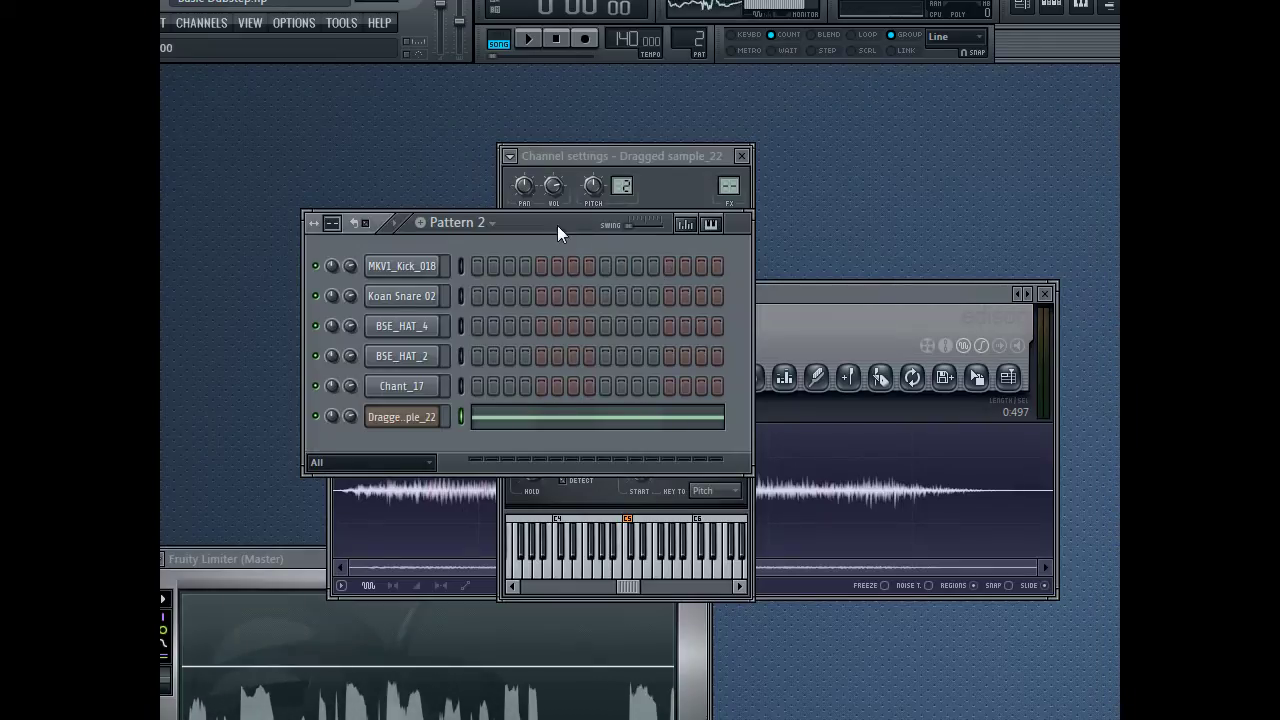
# Step: Bring the Granulizer settings back up and play the song to hear the granulized chant with the drums
pyautogui.click(641, 157)
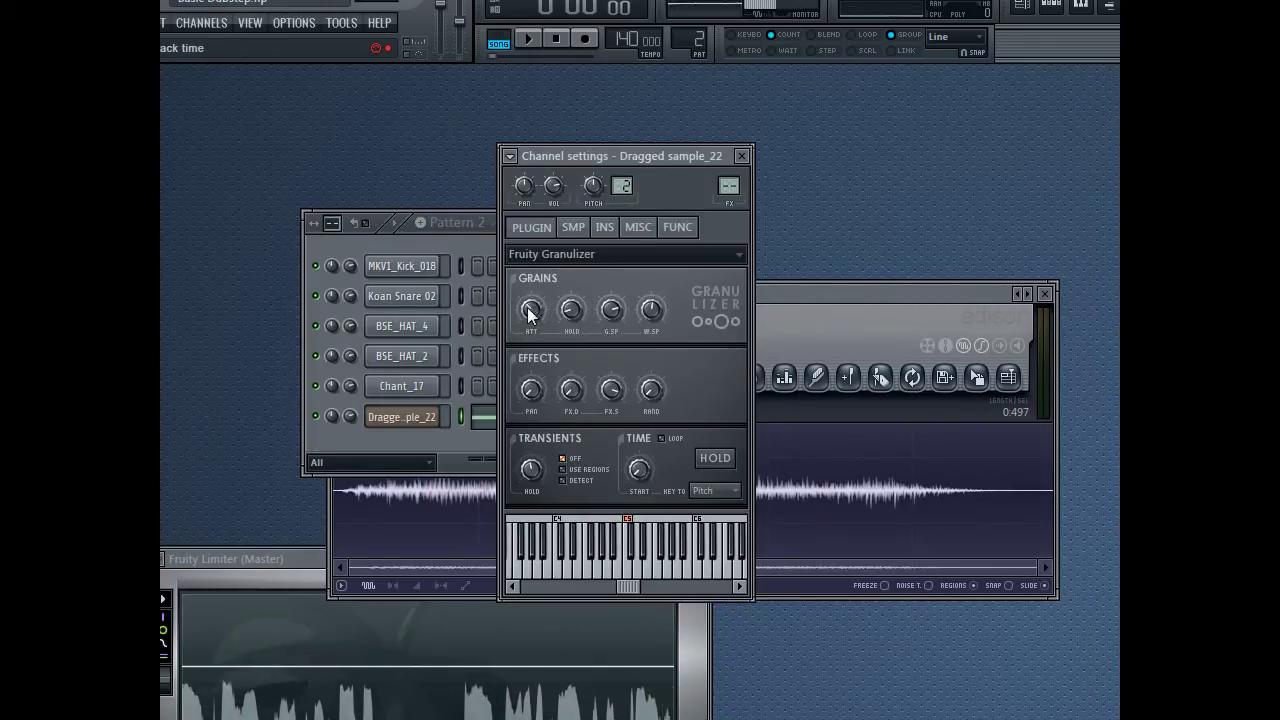
pyautogui.click(529, 40)
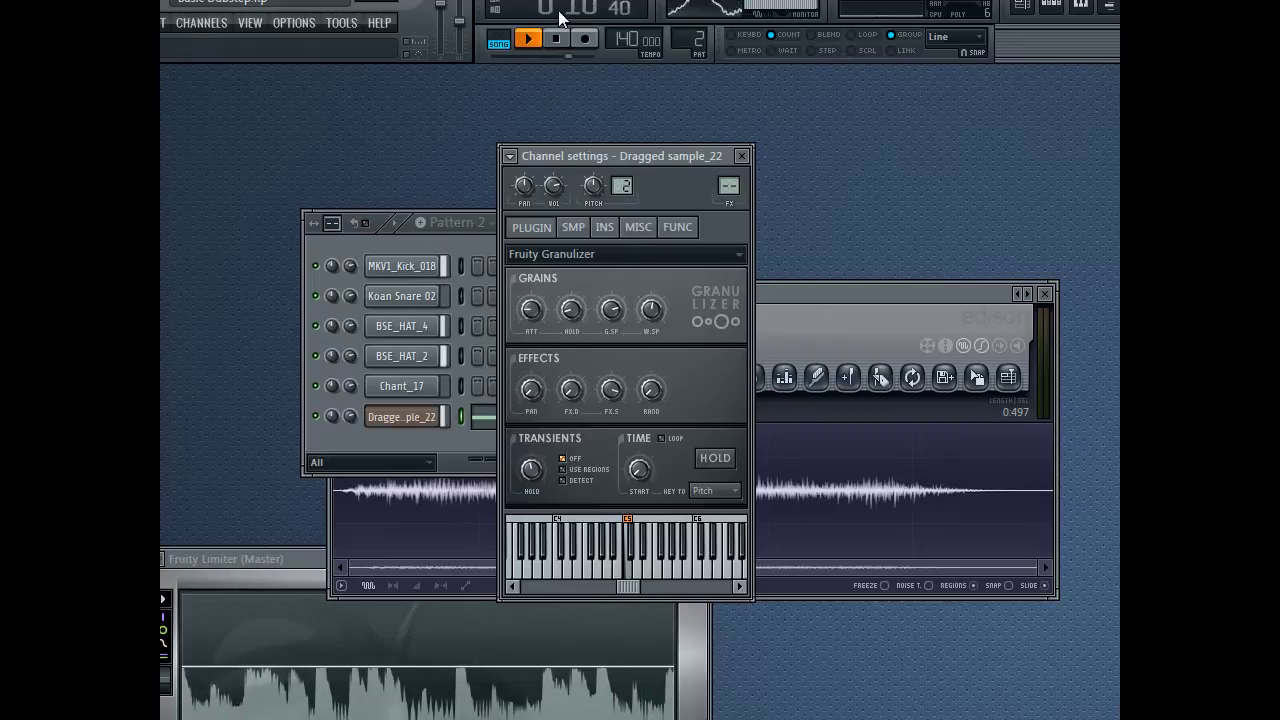
pyautogui.click(557, 40)
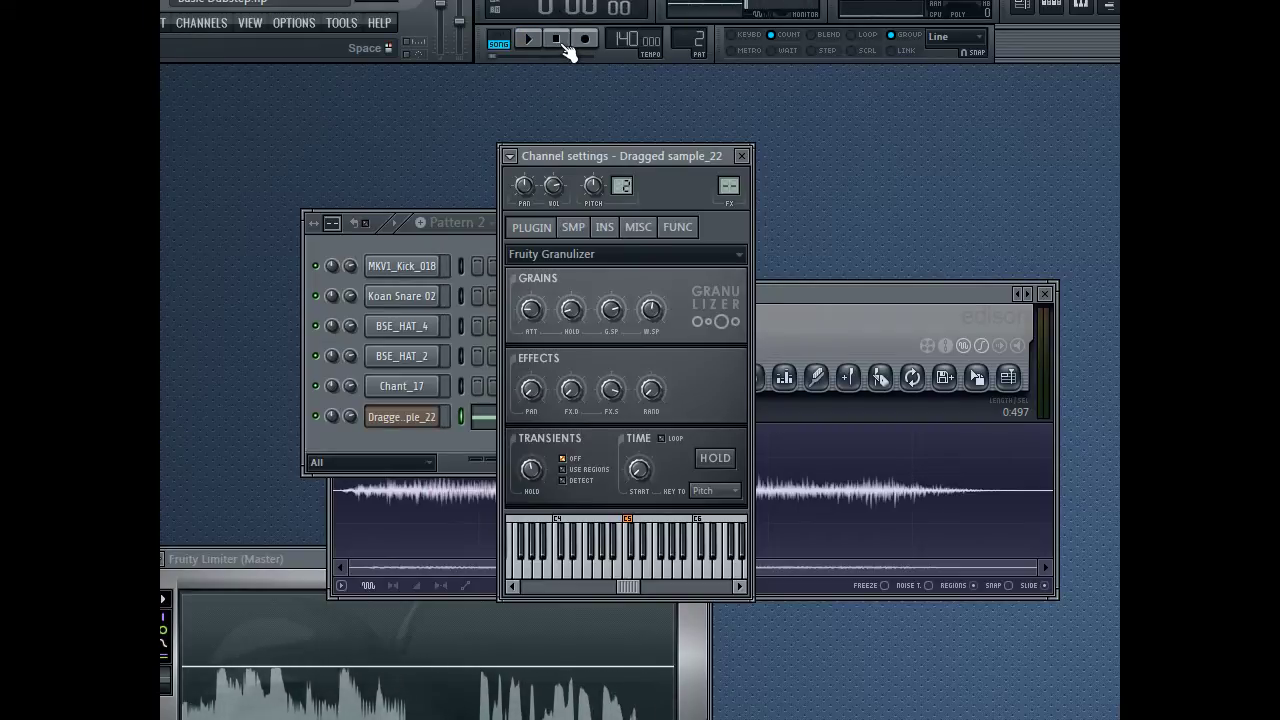
# Step: Move the Granulizer settings window aside and route the channel to mixer track 7
pyautogui.moveTo(613, 155); pyautogui.dragTo(530, 172)
pyautogui.moveTo(644, 212); pyautogui.dragTo(644, 190)
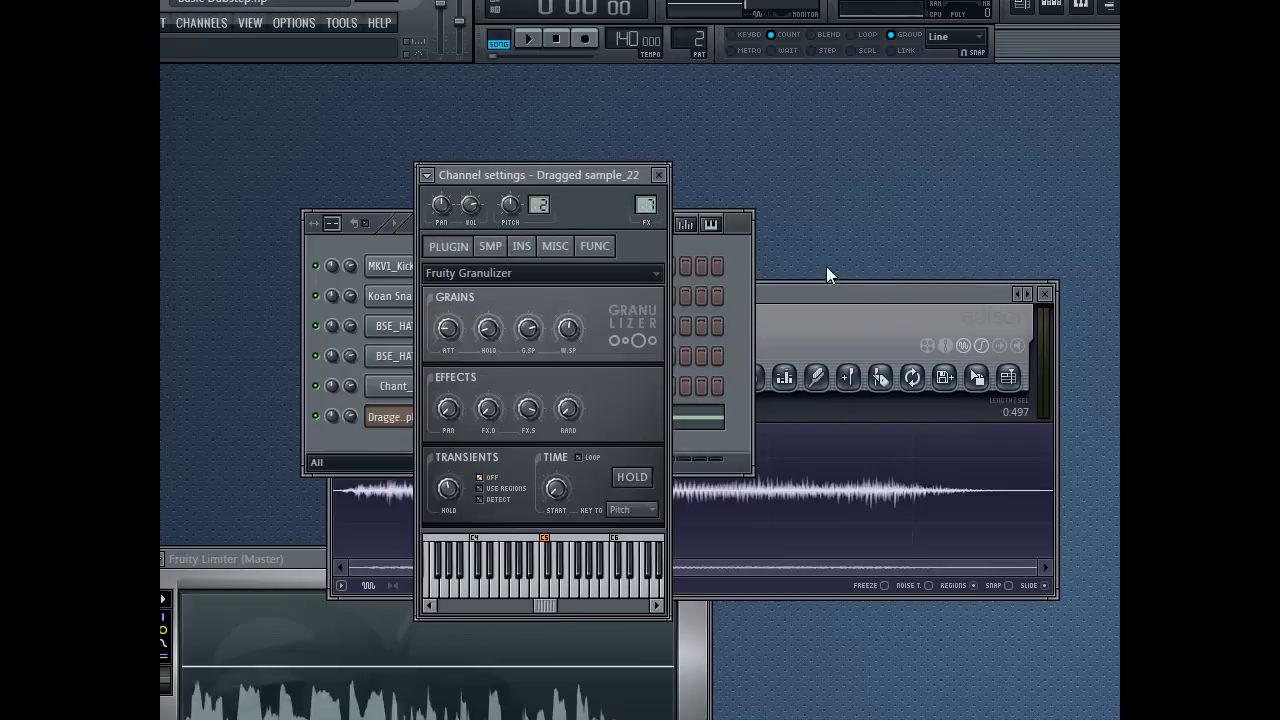
# Step: Clear the old audio from Edison and record the granulized chant on mixer track 7 into it while the song plays
pyautogui.moveTo(822, 295); pyautogui.dragTo(743, 262)
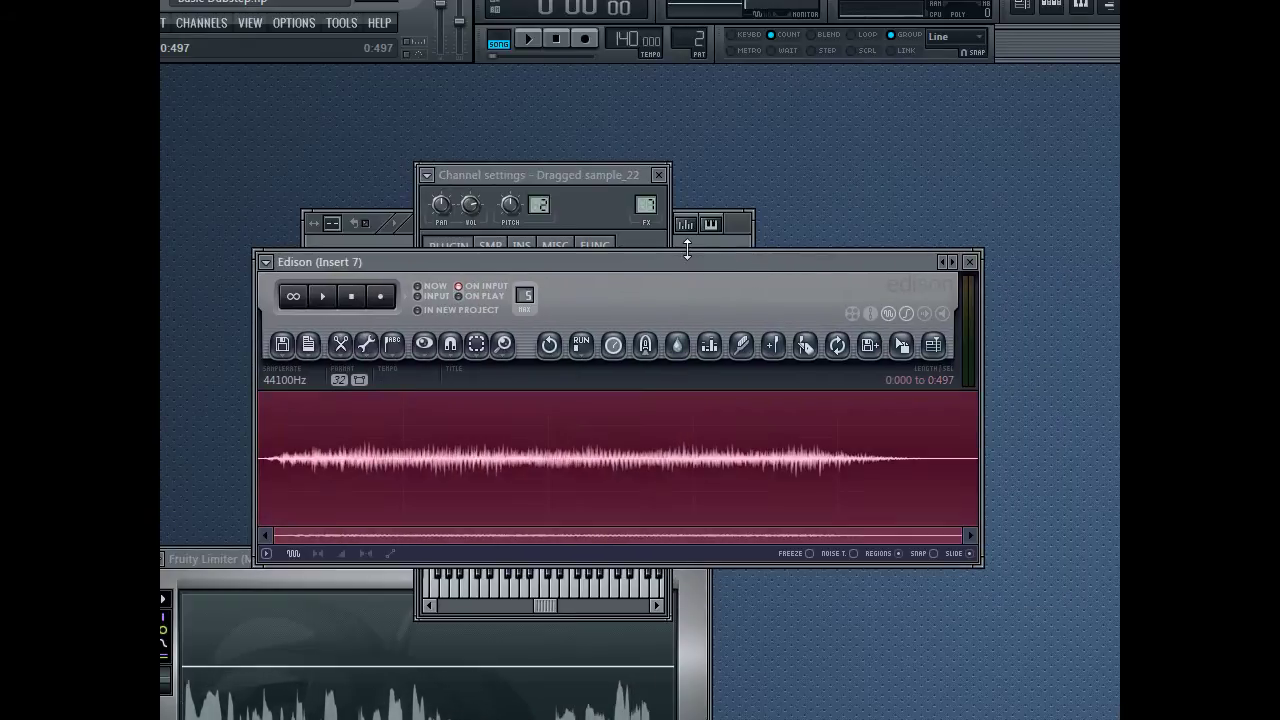
pyautogui.press('Delete')
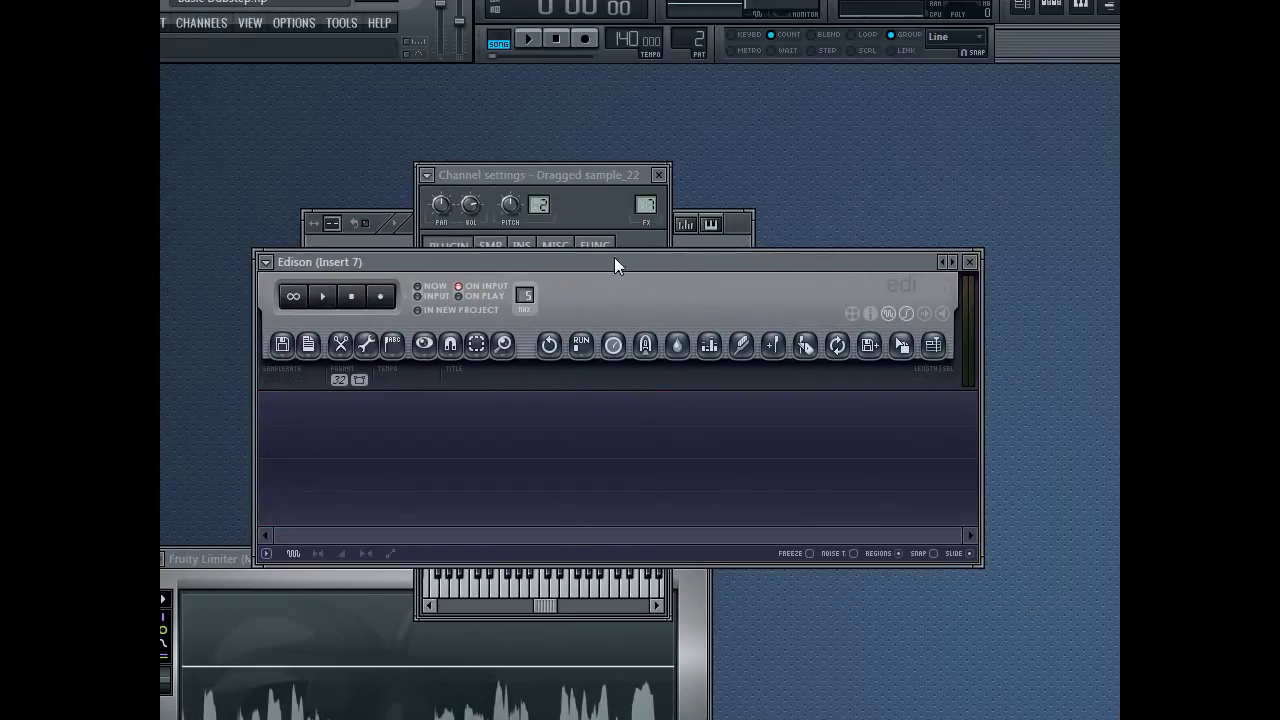
pyautogui.click(382, 296)
pyautogui.moveTo(583, 177)
pyautogui.mouseDown()
pyautogui.moveTo(568, 183)
pyautogui.moveTo(584, 157)
pyautogui.mouseUp()
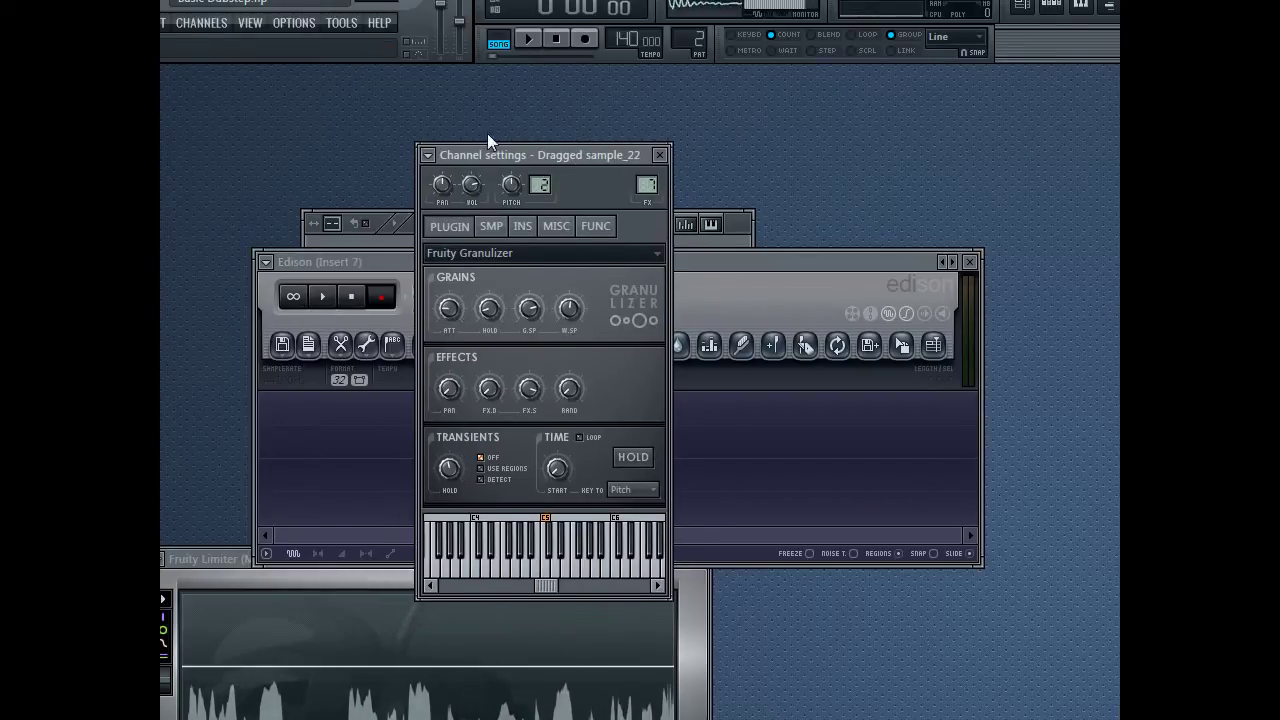
pyautogui.click(528, 38)
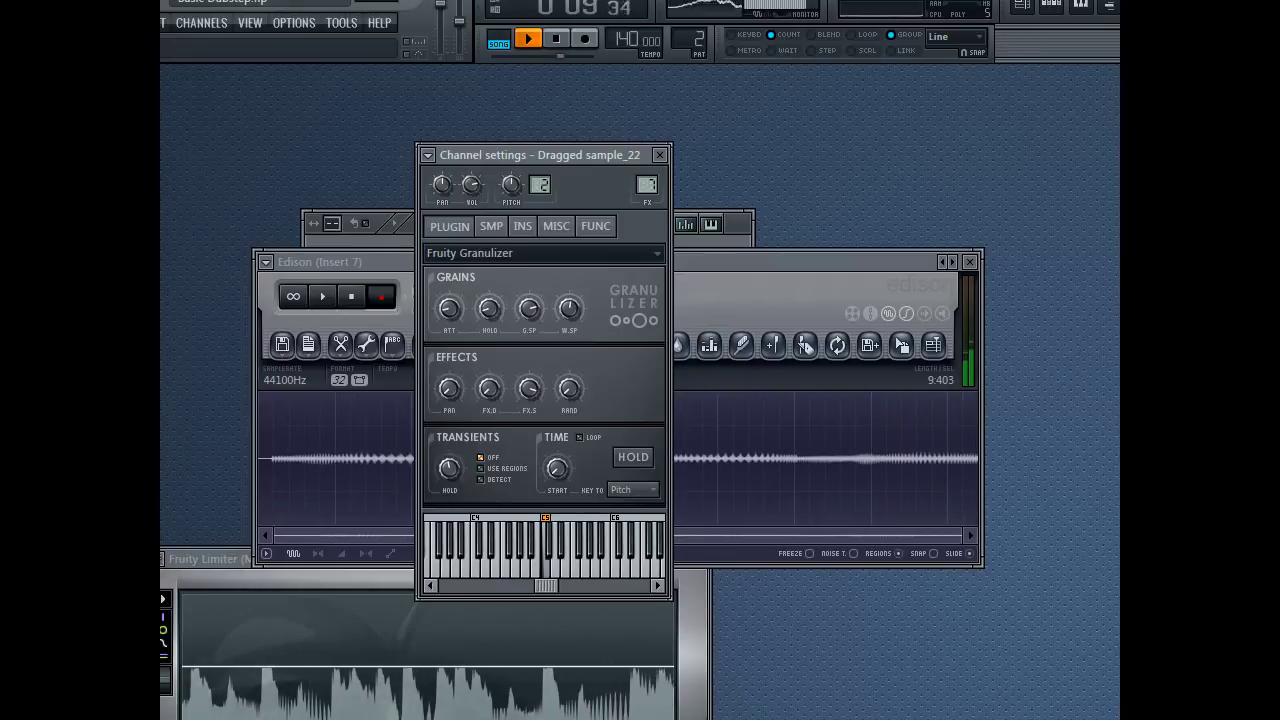
pyautogui.press('space')
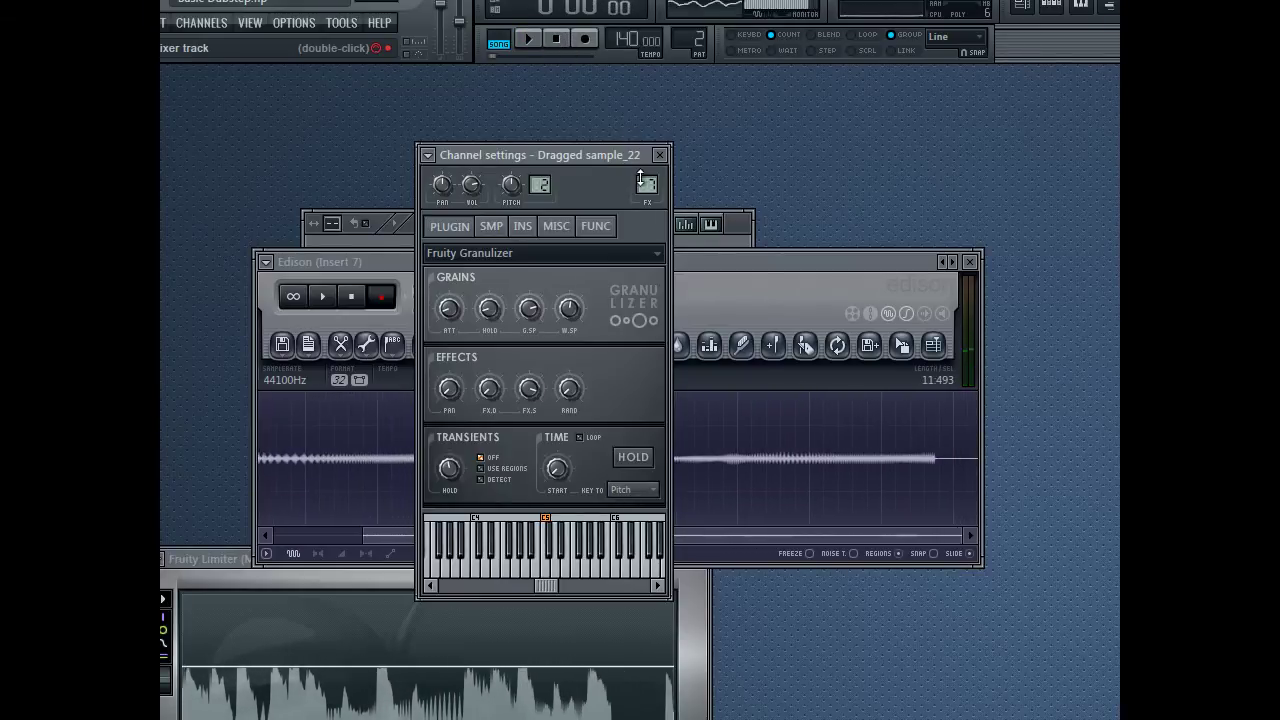
# Step: Close the Granulizer channel settings and delete the silence at the end of the Edison recording
pyautogui.click(660, 154)
pyautogui.doubleClick(903, 441)
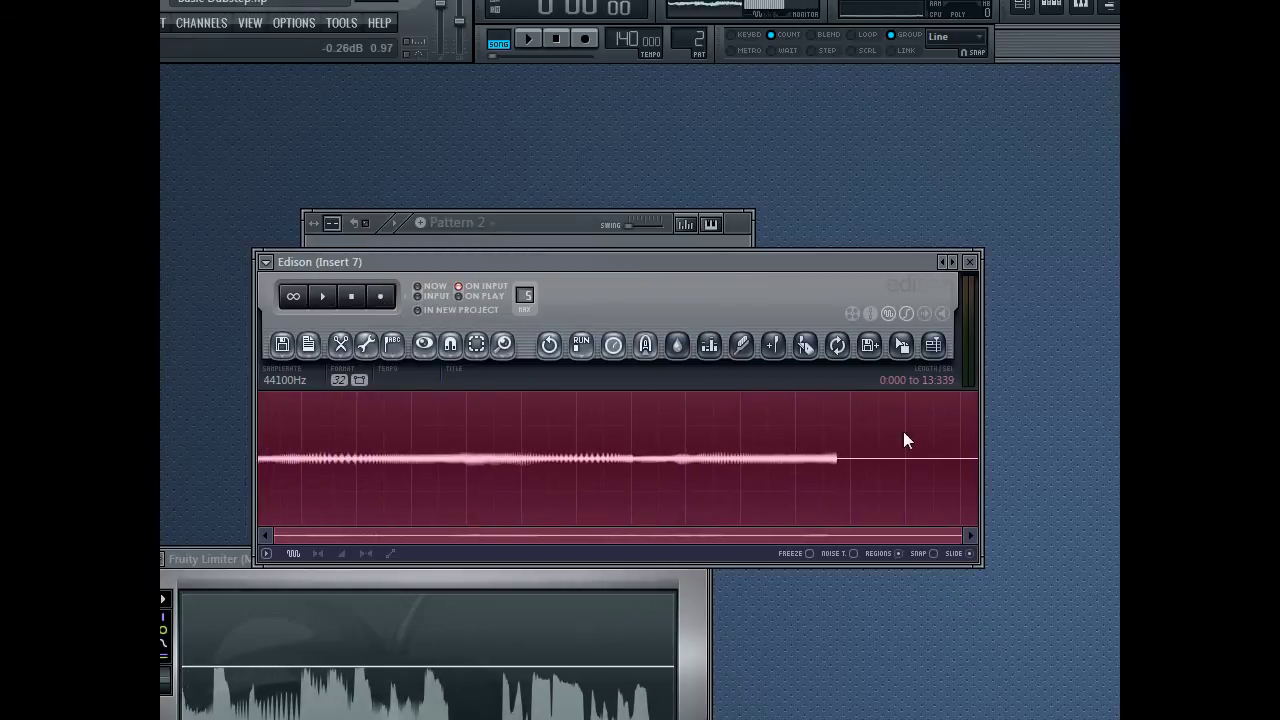
pyautogui.moveTo(870, 477); pyautogui.dragTo(845, 462)
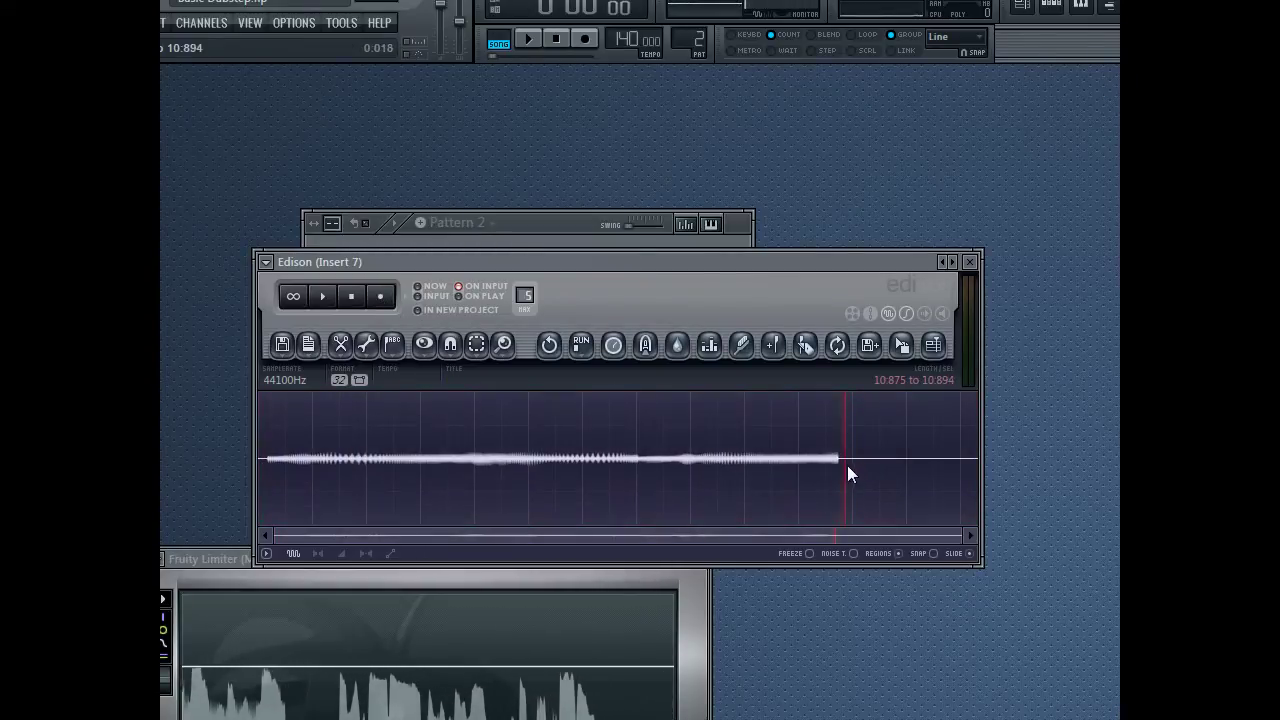
pyautogui.press('Delete')
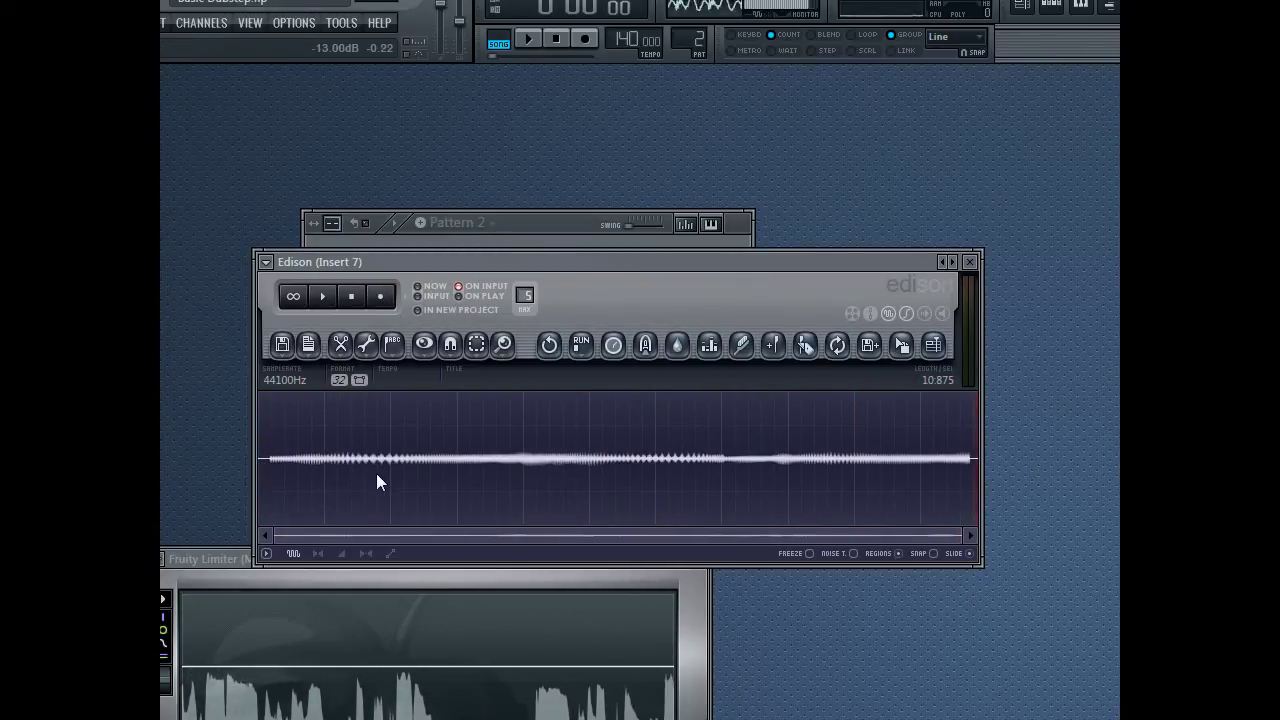
# Step: Bring the Pattern 2 step sequencer to the front and add a Harmor channel
pyautogui.click(529, 221)
pyautogui.moveTo(529, 221); pyautogui.dragTo(577, 180)
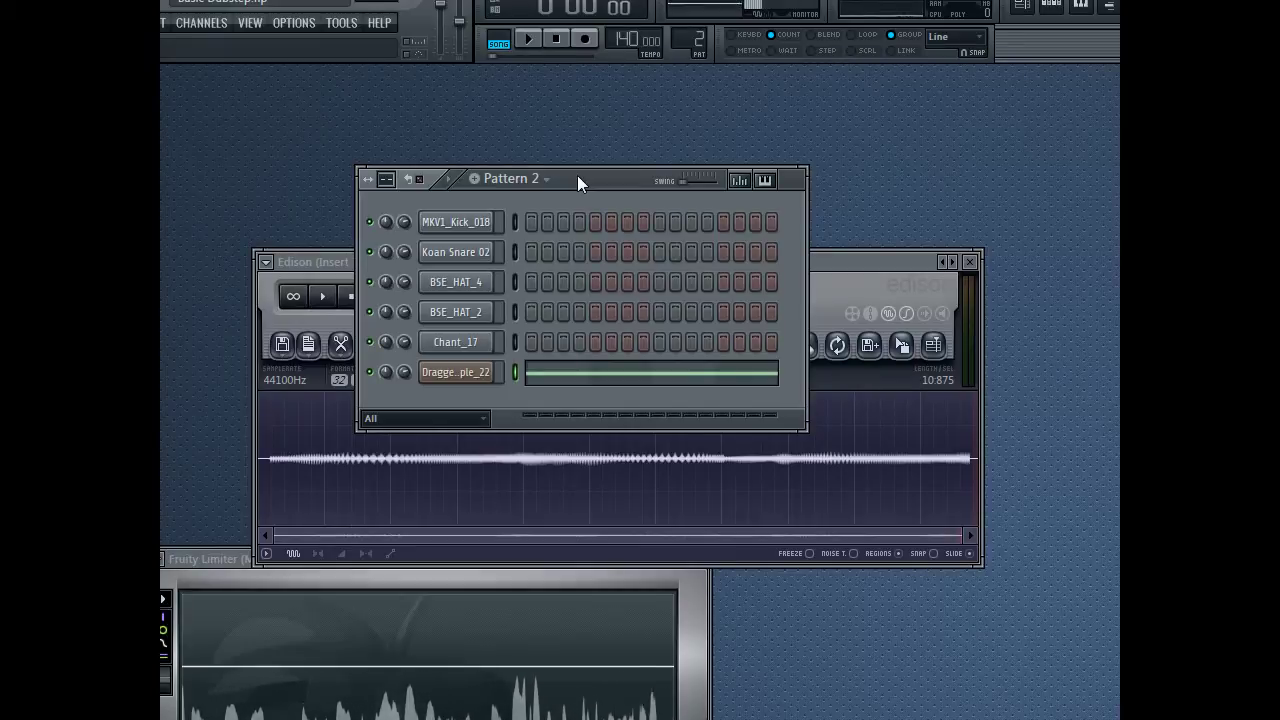
pyautogui.click(201, 22)
pyautogui.moveTo(200, 45)
pyautogui.click(420, 342)
pyautogui.click(1076, 426)
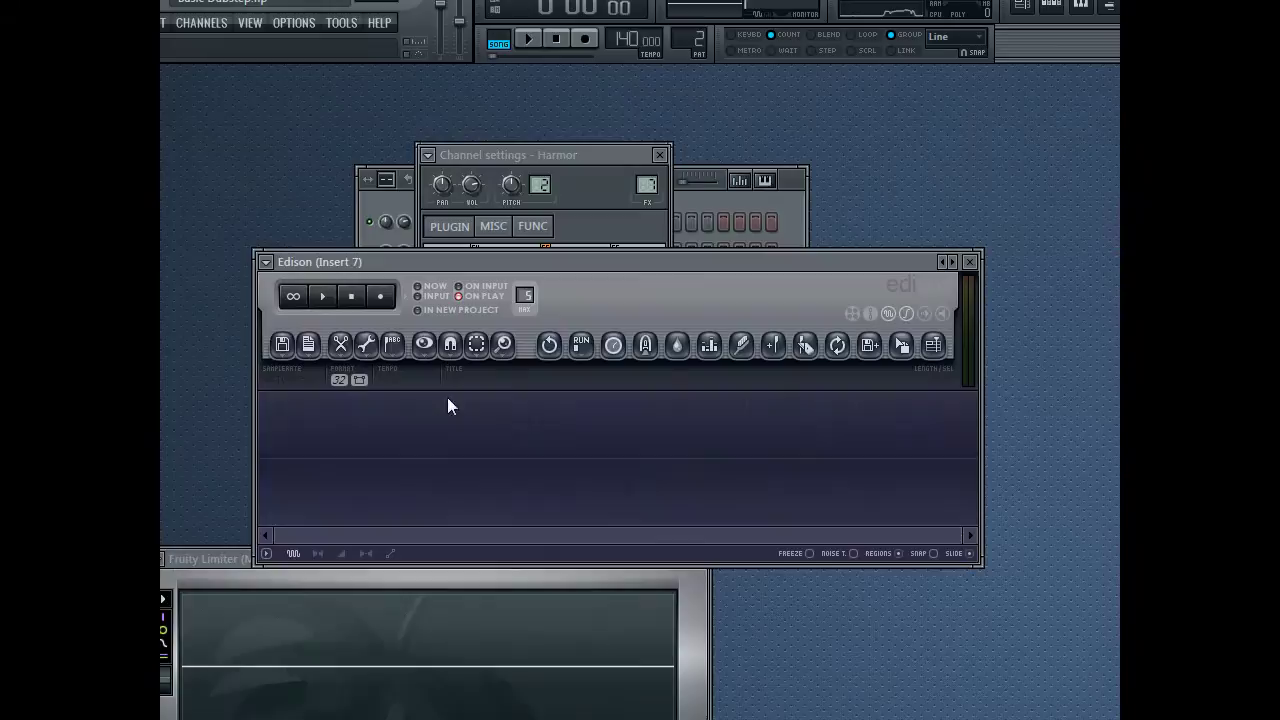
# Step: Record the Harmor version of the chant into Edison while the song plays, stopping playback and recording at the end
pyautogui.click(558, 38)
pyautogui.moveTo(262, 460); pyautogui.dragTo(962, 400)
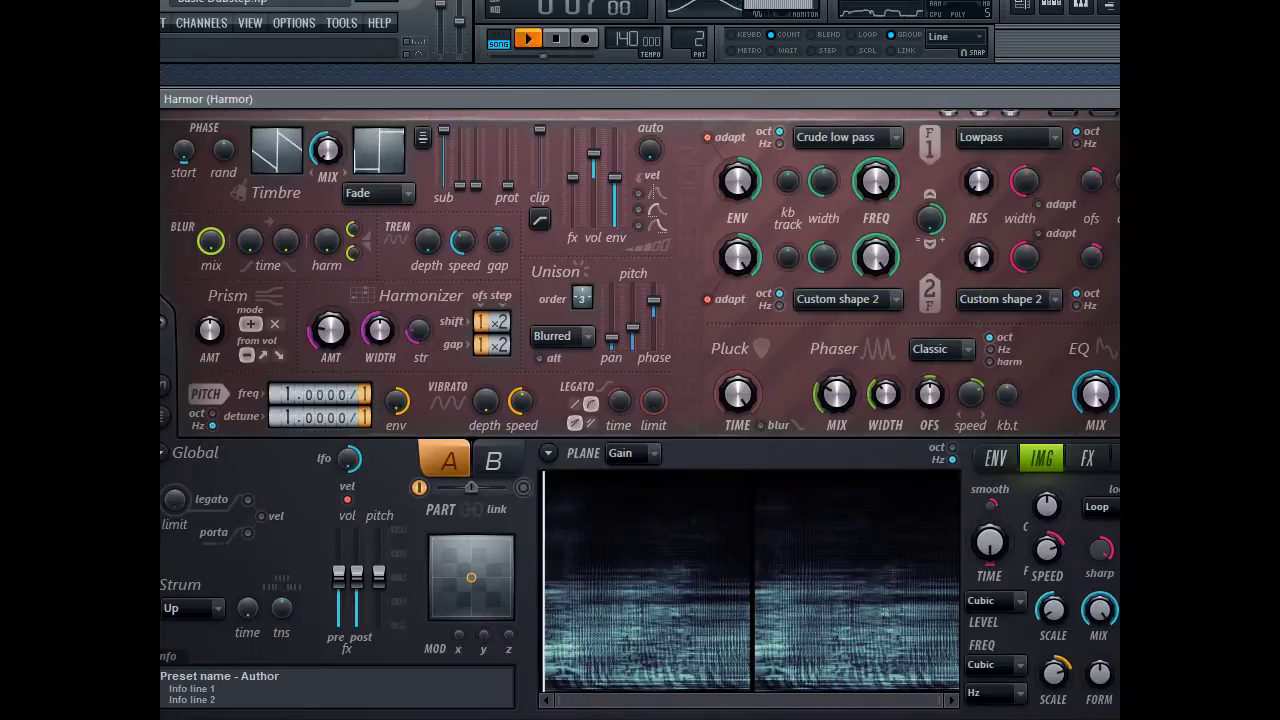
pyautogui.click(693, 512)
pyautogui.click(693, 540)
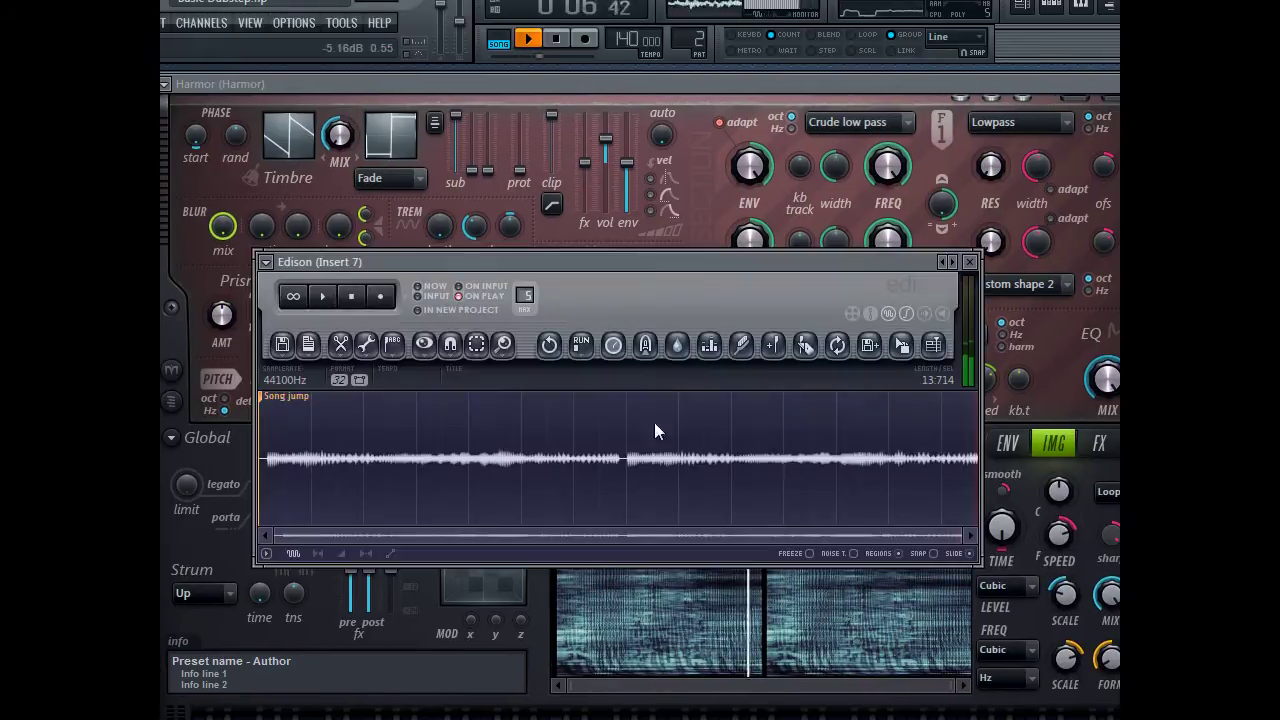
pyautogui.click(531, 40)
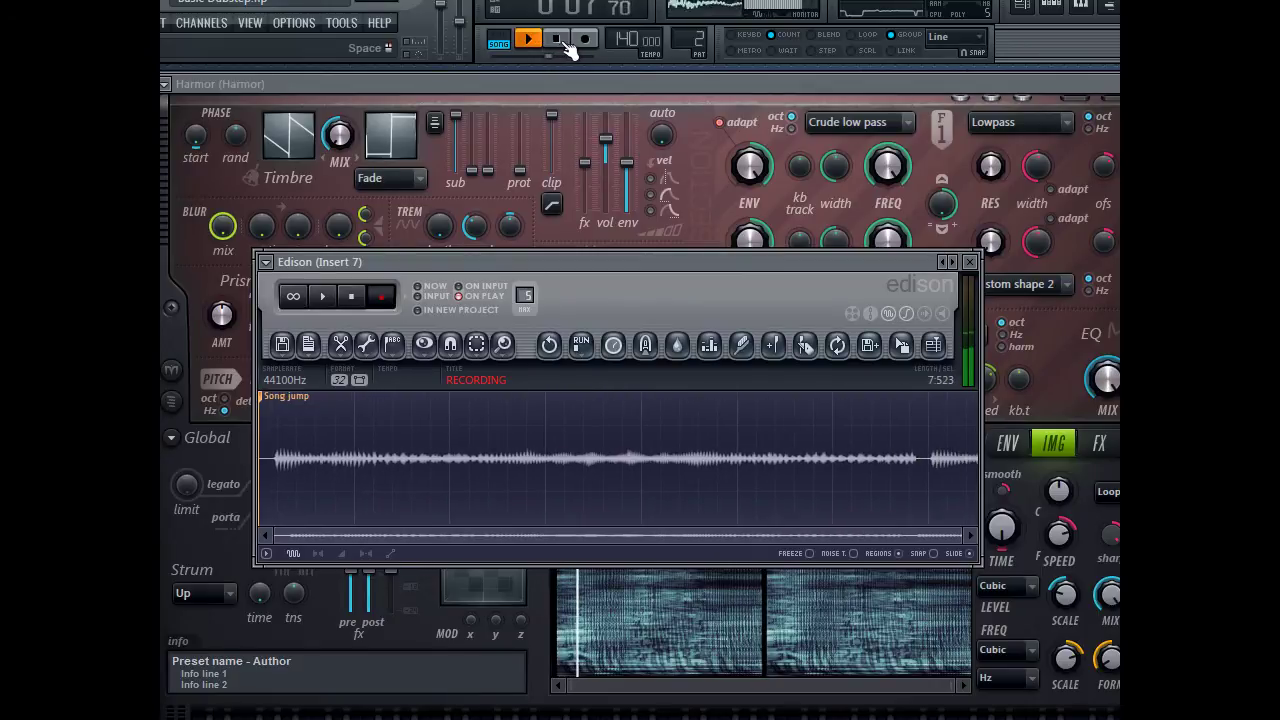
pyautogui.click(562, 42)
pyautogui.click(386, 298)
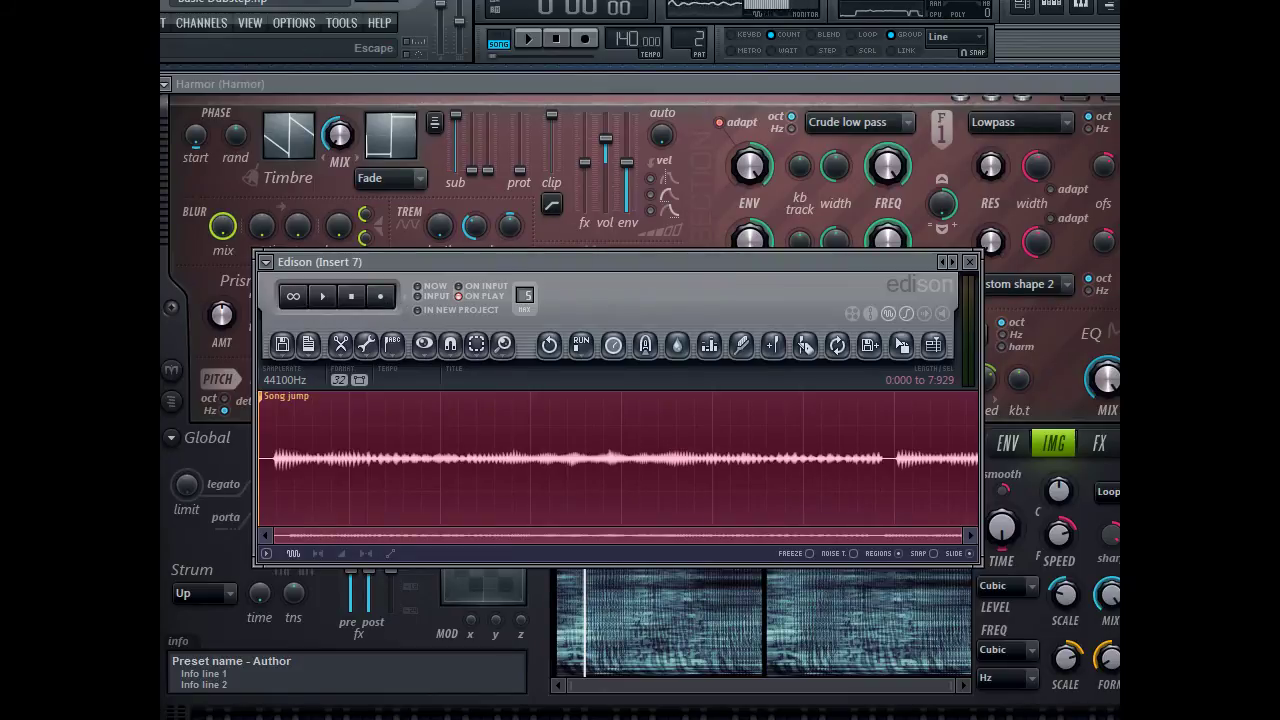
# Step: Return to the step sequencer and delete the Harmor channel
pyautogui.press('Escape')
pyautogui.click(767, 202)
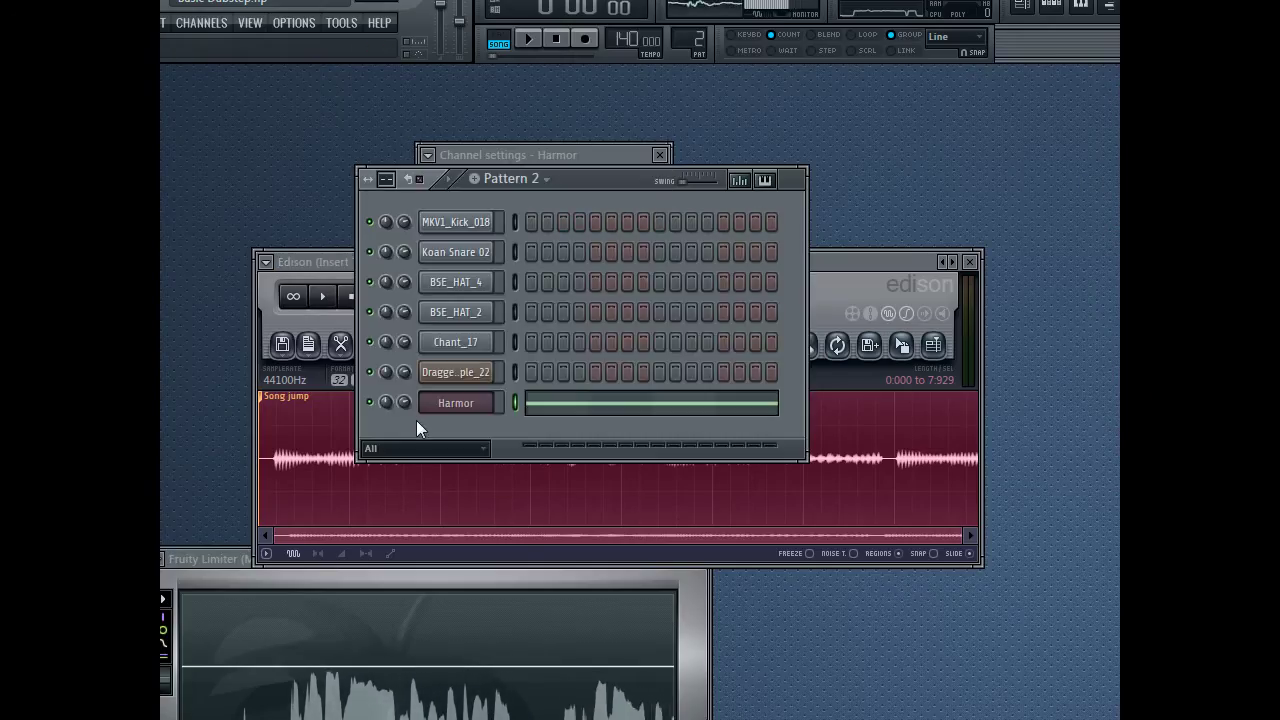
pyautogui.rightClick(445, 405)
pyautogui.click(562, 646)
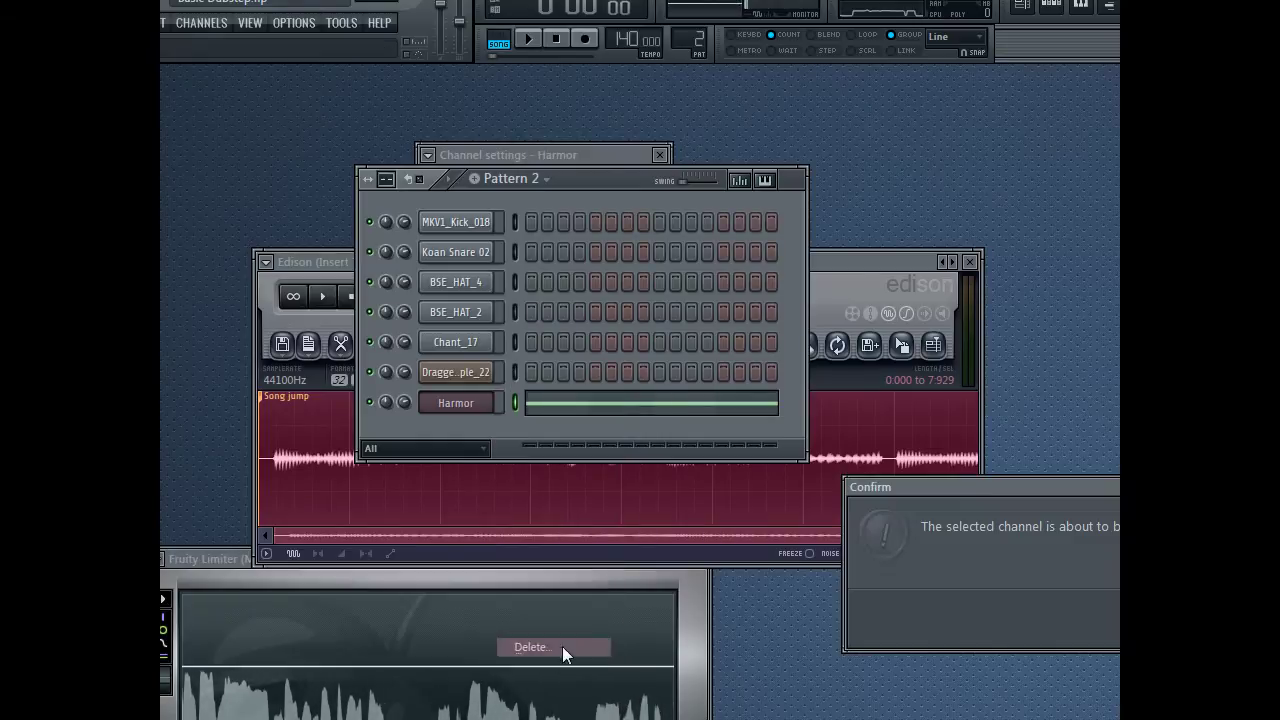
pyautogui.click(1109, 597)
# Step: Add a Slicex channel, load the new Edison recording into it, and close Edison
pyautogui.click(205, 22)
pyautogui.moveTo(222, 44)
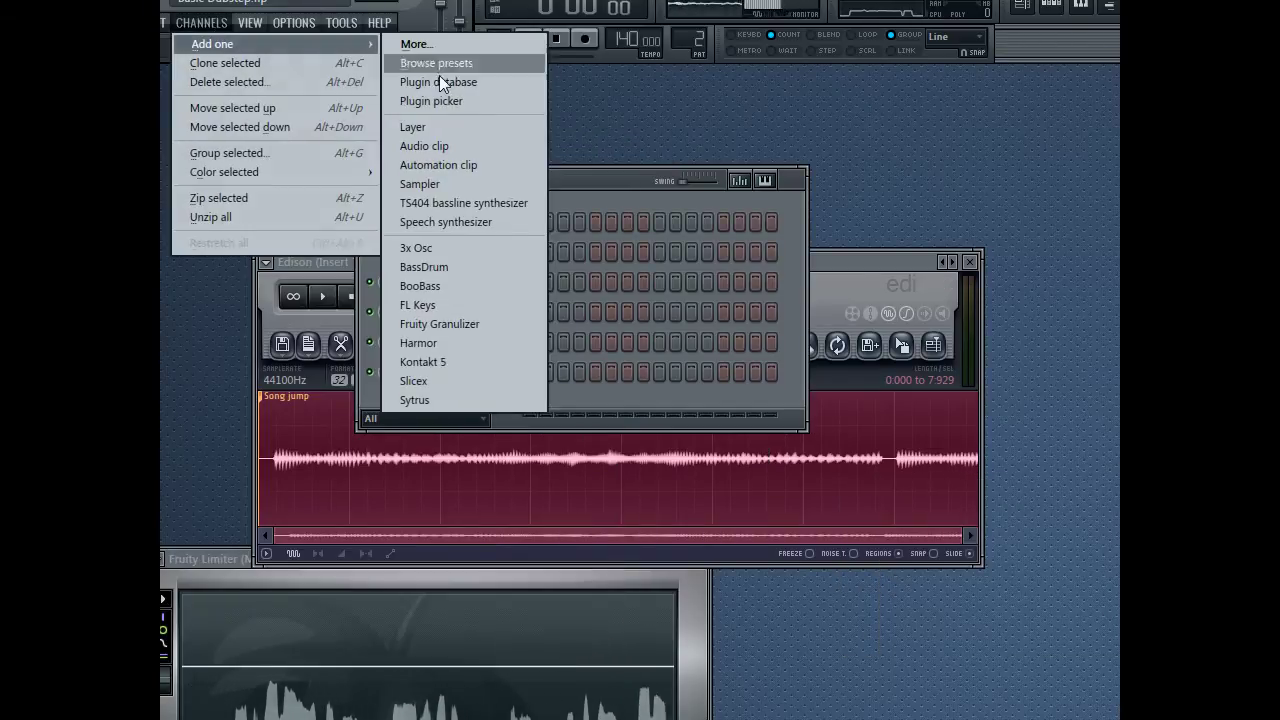
pyautogui.click(448, 382)
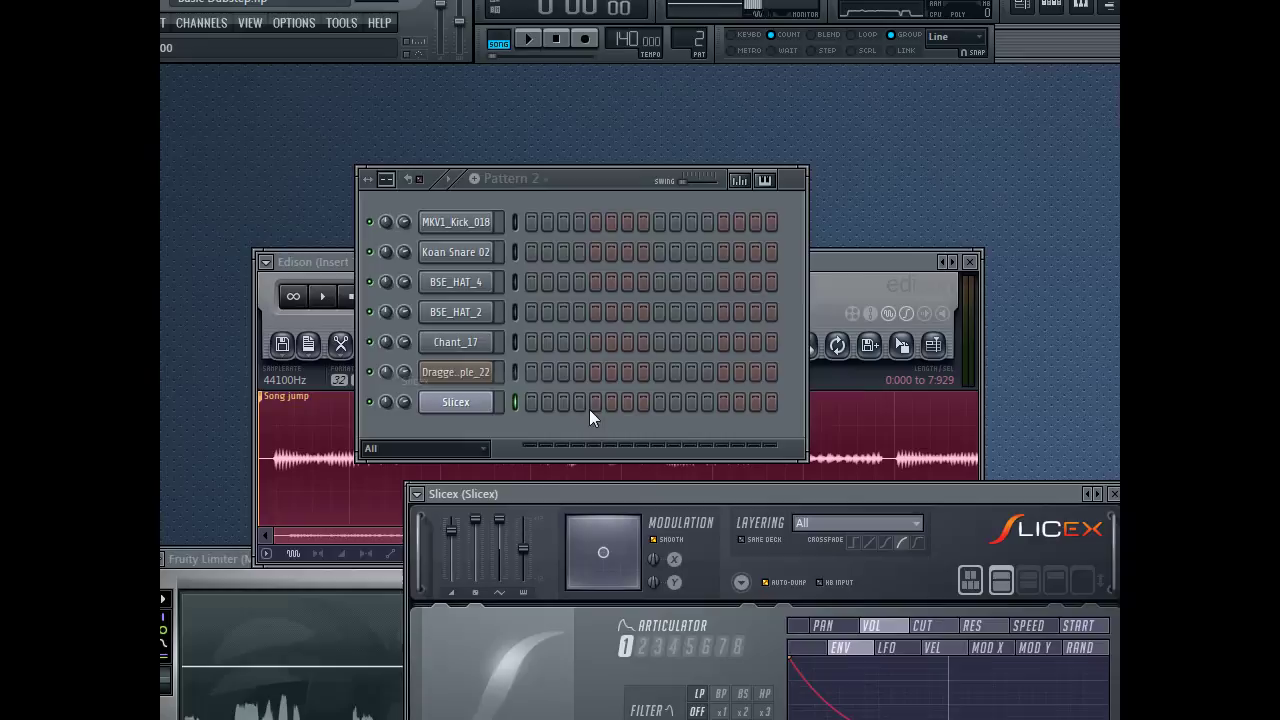
pyautogui.moveTo(847, 264); pyautogui.dragTo(911, 194)
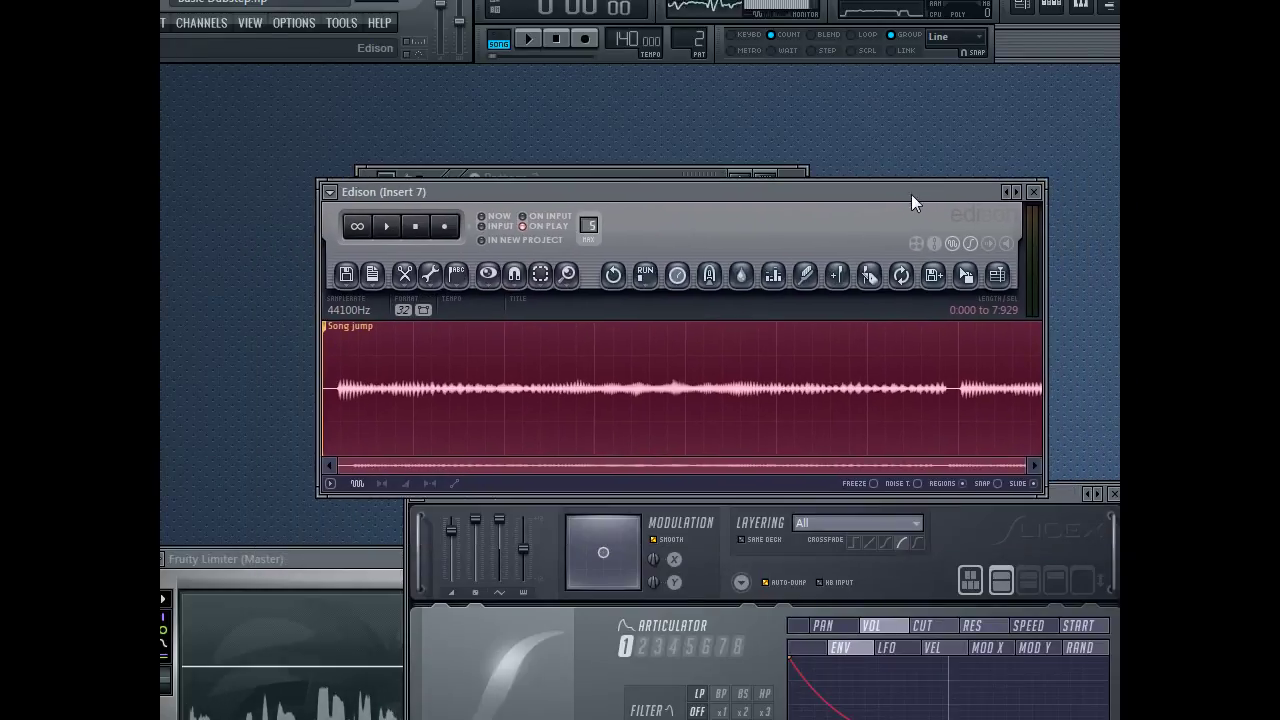
pyautogui.moveTo(966, 274); pyautogui.dragTo(455, 404)
pyautogui.click(1033, 191)
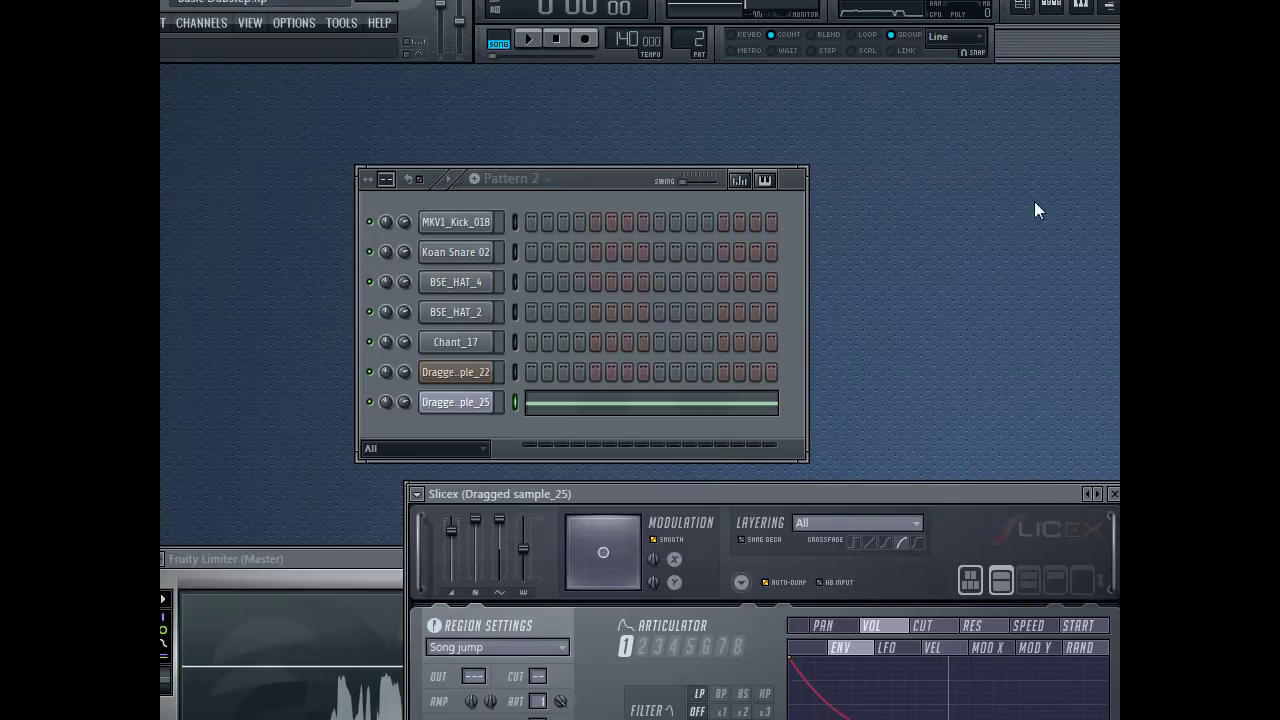
# Step: Auto-slice the loaded sample into markers in Slicex, then close the Slicex window
pyautogui.moveTo(845, 482); pyautogui.dragTo(725, 146)
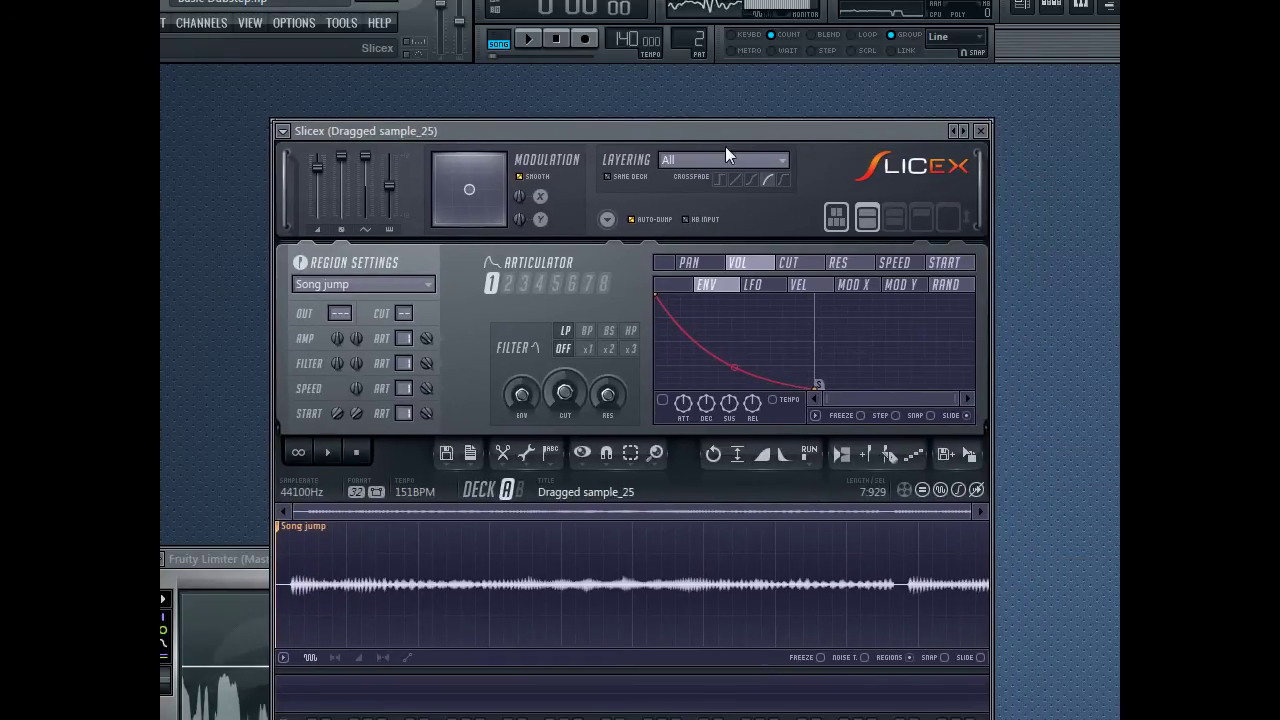
pyautogui.click(891, 457)
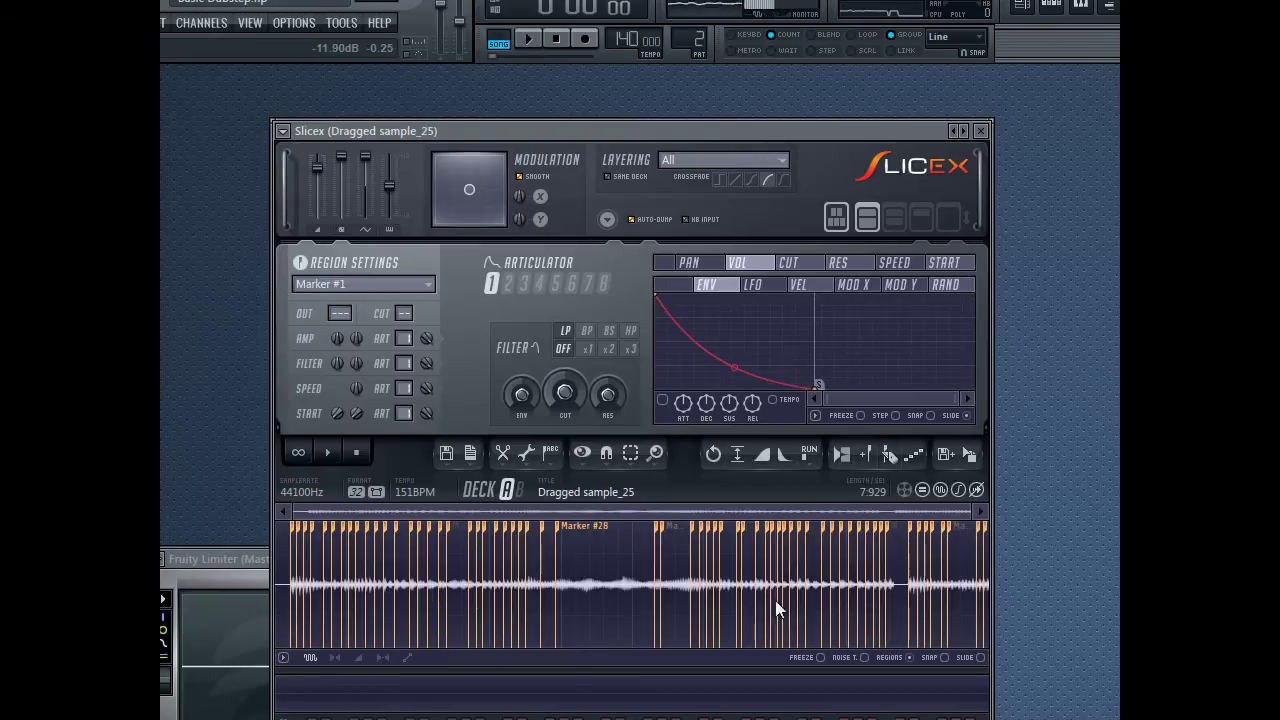
pyautogui.click(981, 131)
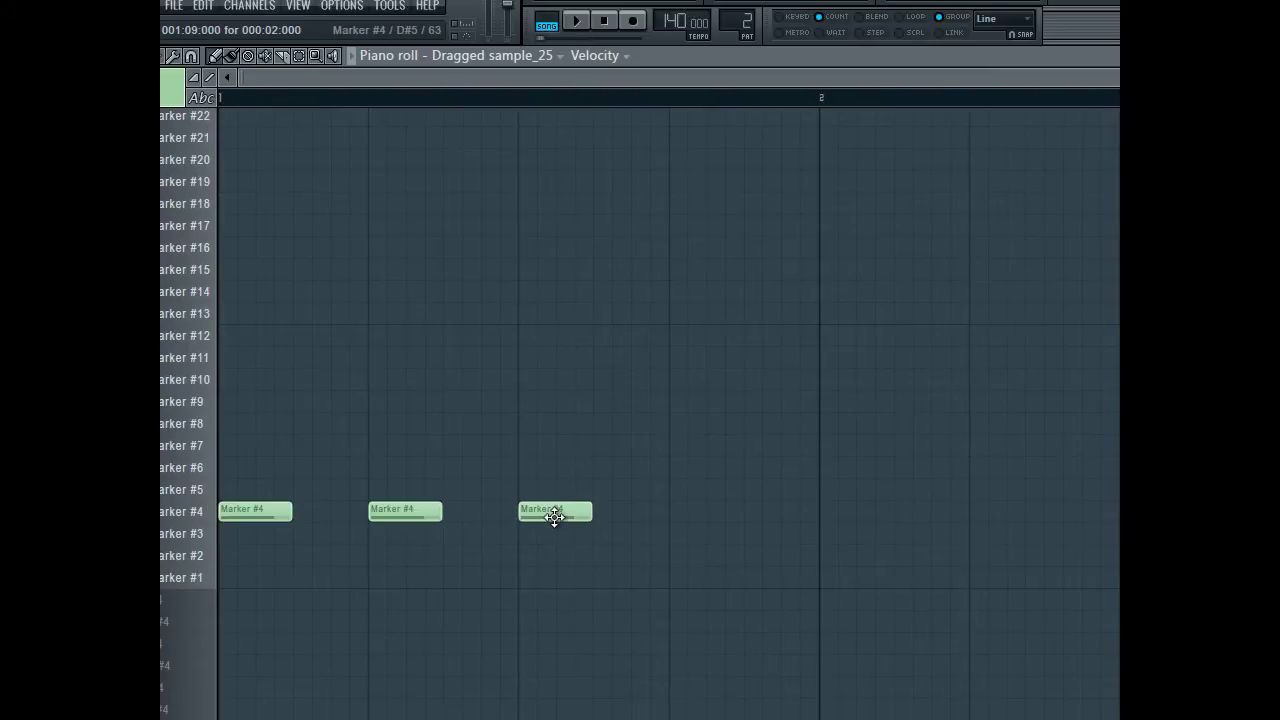
# Step: Enter a Marker #17 note at the start of bar 2 followed by spaced Marker #4 notes, playing the song to check them
pyautogui.click(974, 512)
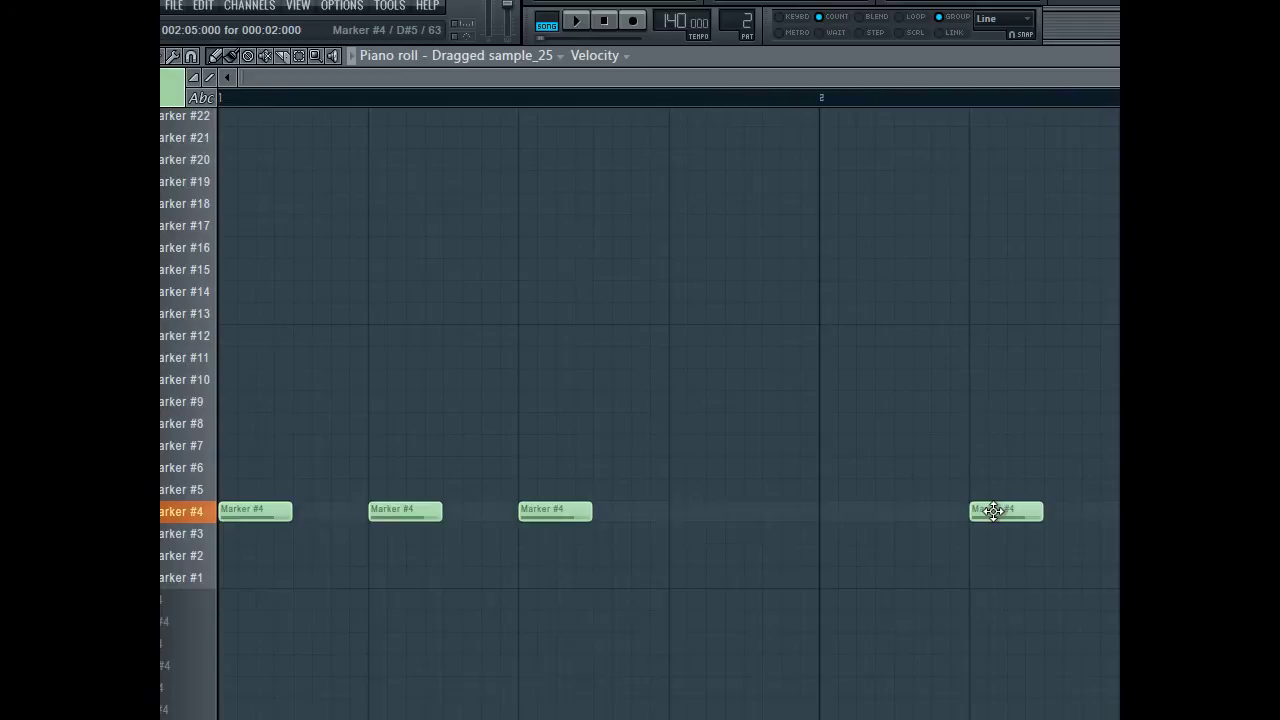
pyautogui.moveTo(993, 511); pyautogui.dragTo(915, 512)
pyautogui.click(820, 336)
pyautogui.moveTo(820, 336); pyautogui.dragTo(812, 222)
pyautogui.press('space')
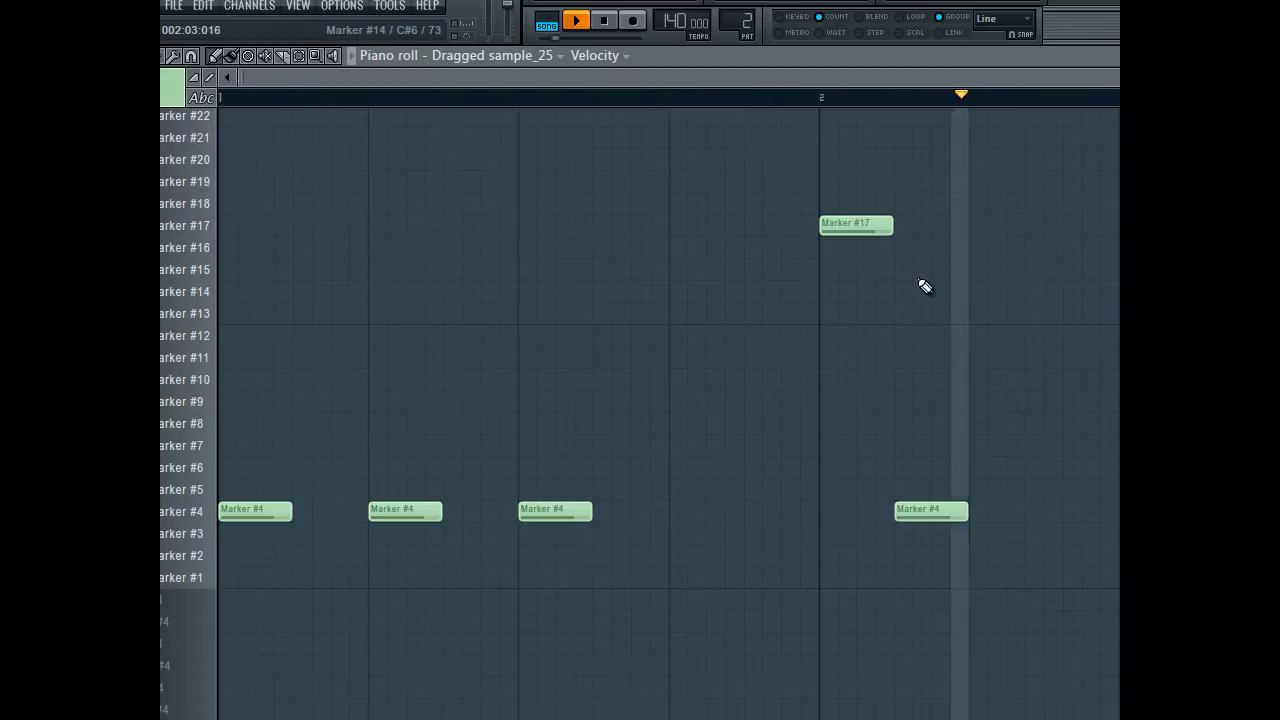
pyautogui.click(1044, 512)
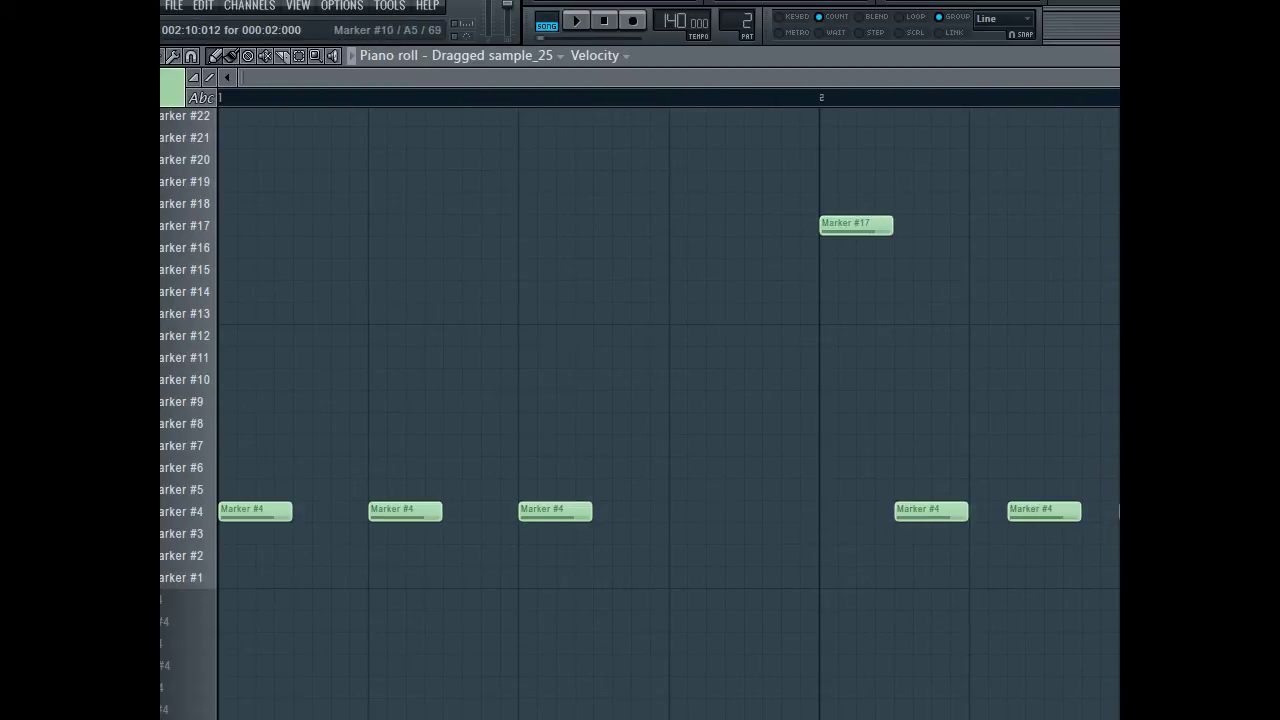
# Step: Enter Marker #1 and Marker #4 notes on the beats of bar 3 in the Slicex piano roll
pyautogui.moveTo(919, 82); pyautogui.dragTo(1245, 86)
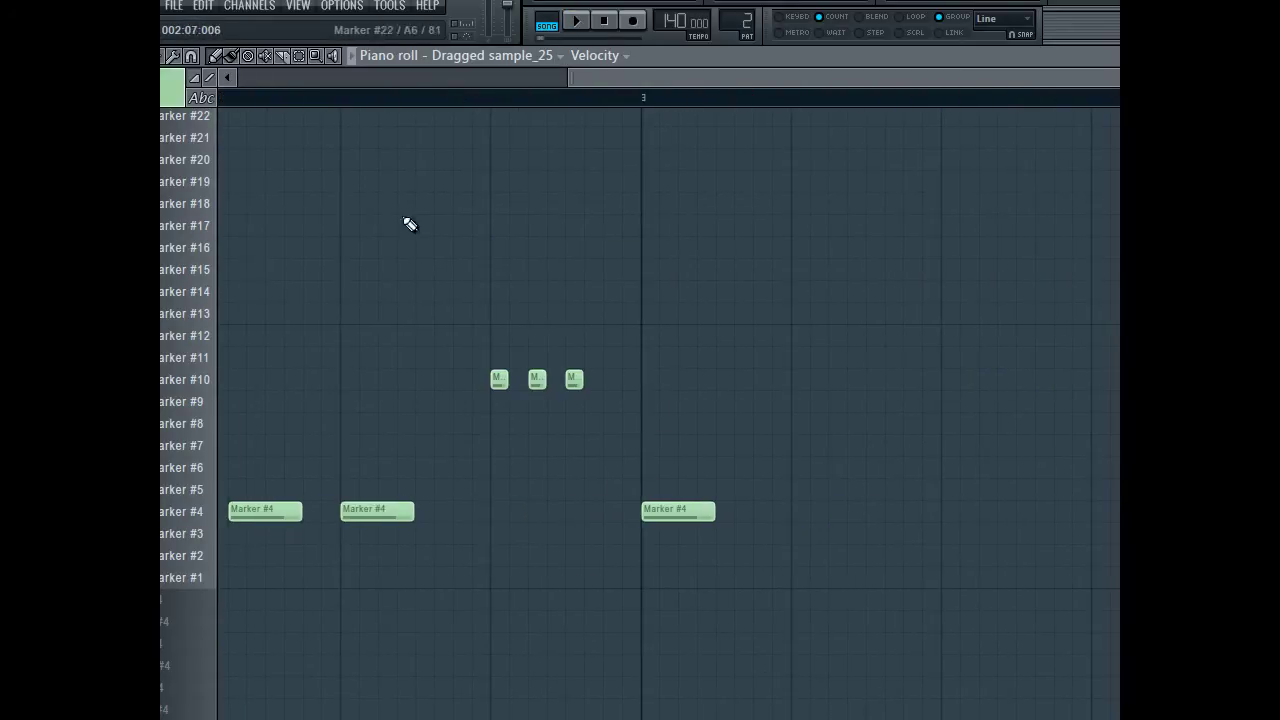
pyautogui.click(648, 577)
pyautogui.click(797, 512)
pyautogui.click(943, 514)
# Step: Fill bar 4 with three closely spaced Marker #27 notes and three short Marker #18 notes, then play the song
pyautogui.scroll(3, 197, 220)
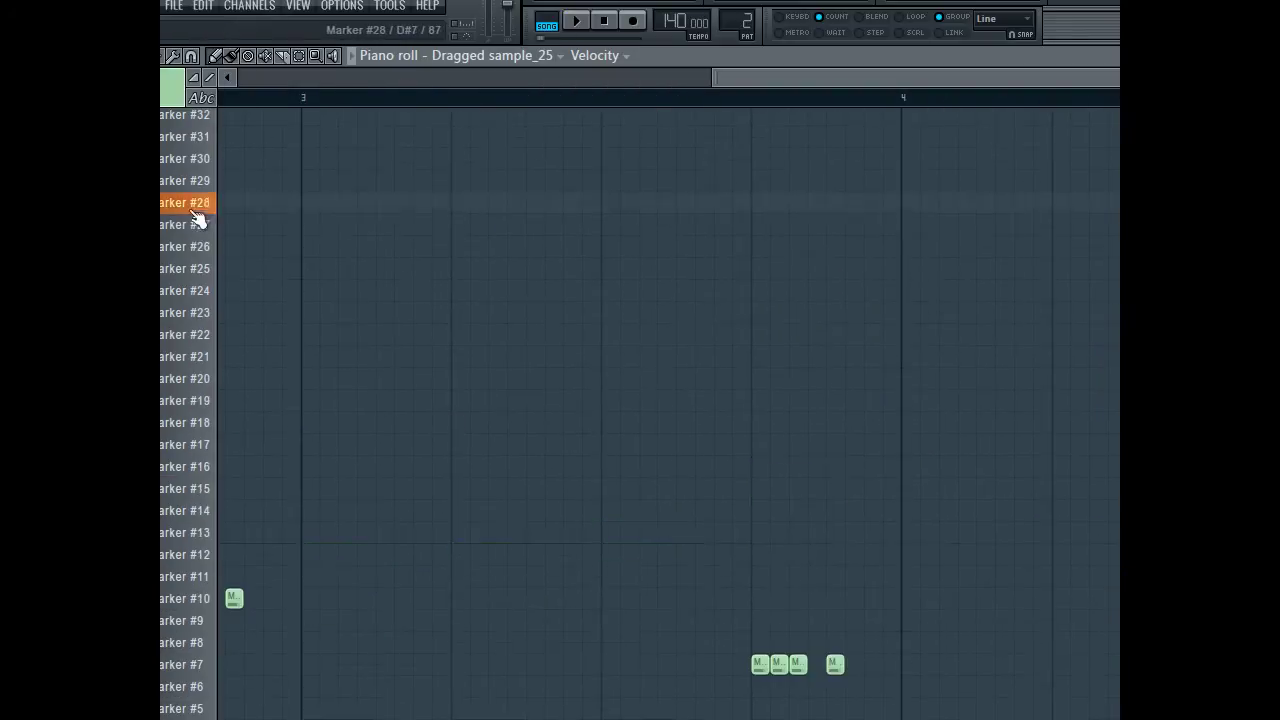
pyautogui.click(906, 225)
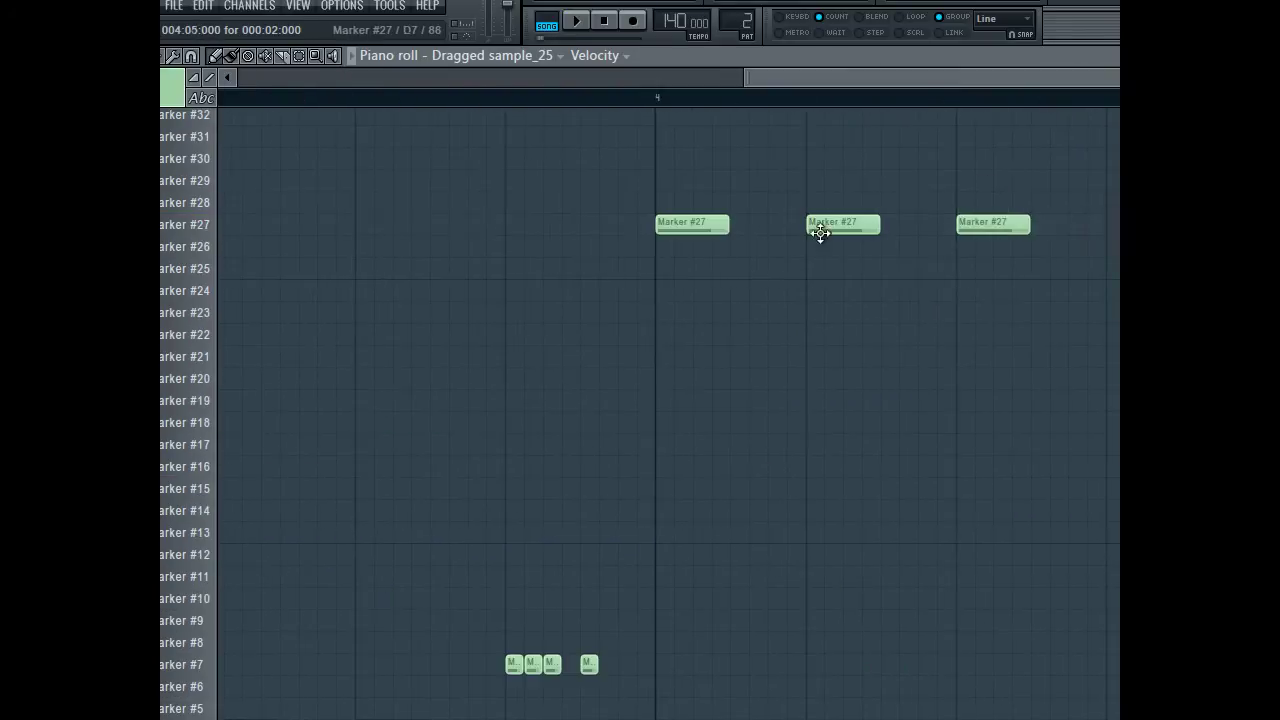
pyautogui.moveTo(817, 227); pyautogui.dragTo(779, 227)
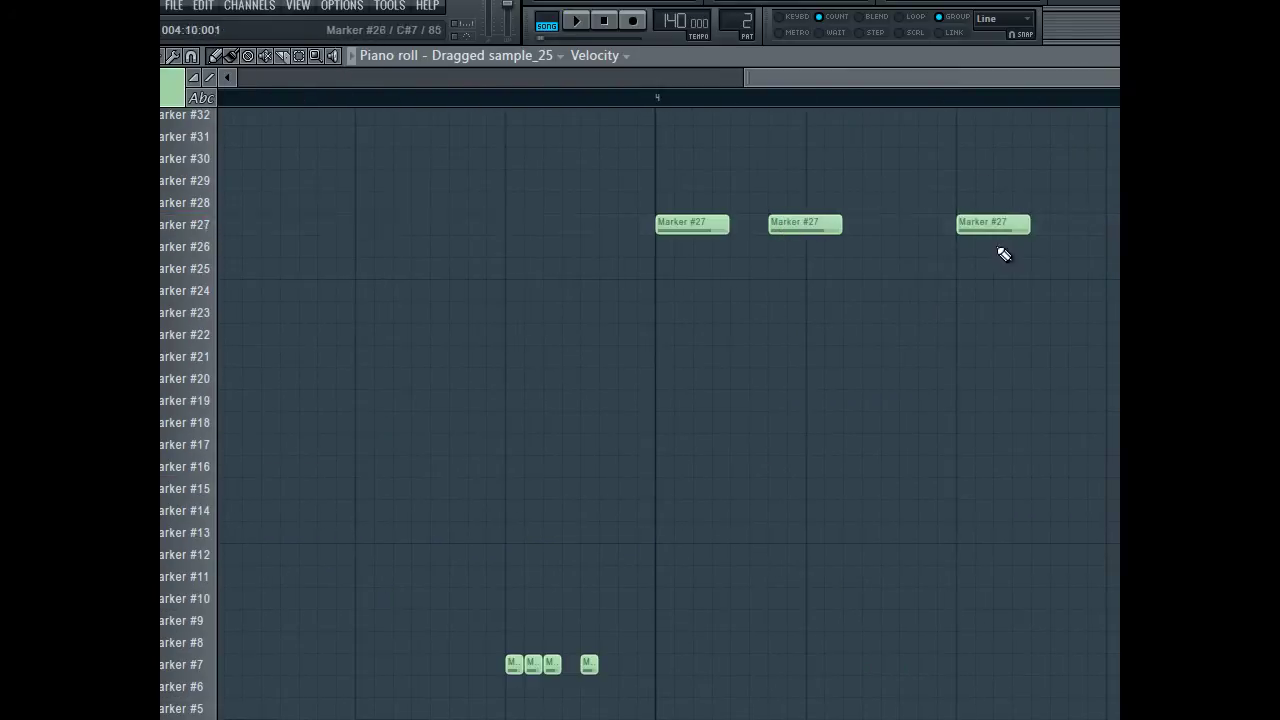
pyautogui.moveTo(988, 226); pyautogui.dragTo(912, 226)
pyautogui.click(962, 423)
pyautogui.click(999, 423)
pyautogui.click(1038, 423)
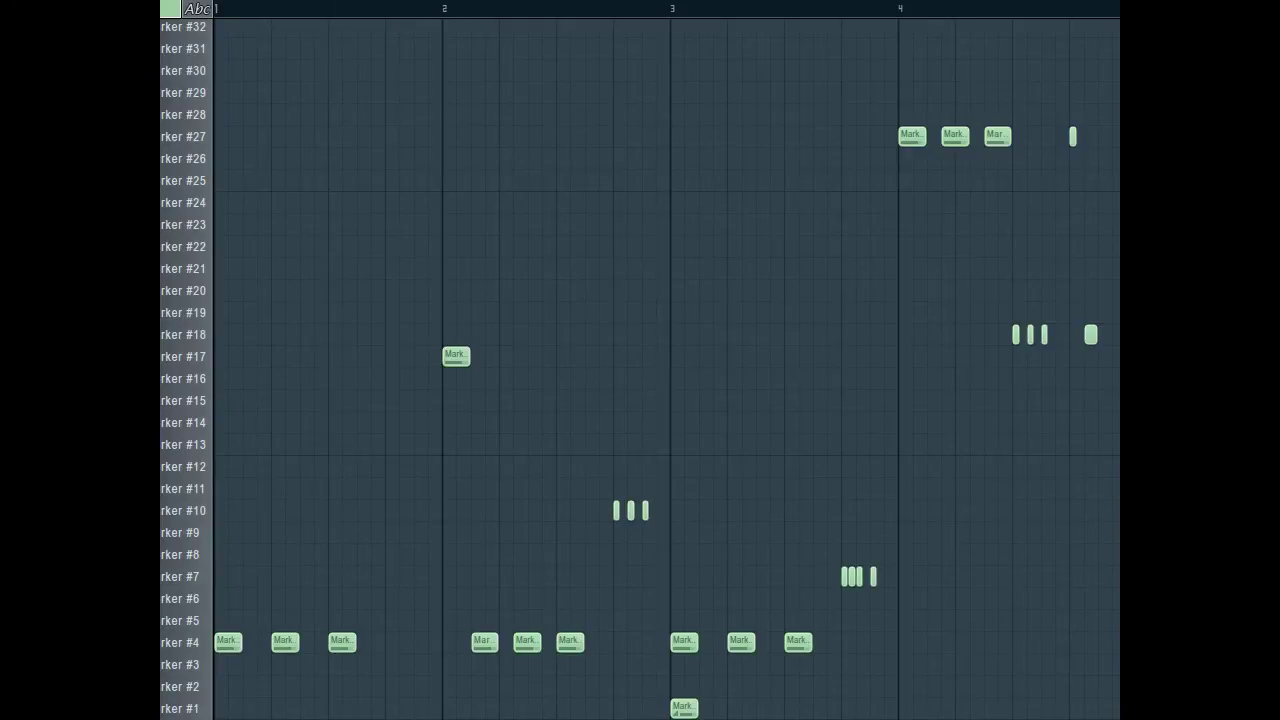
pyautogui.press('space')
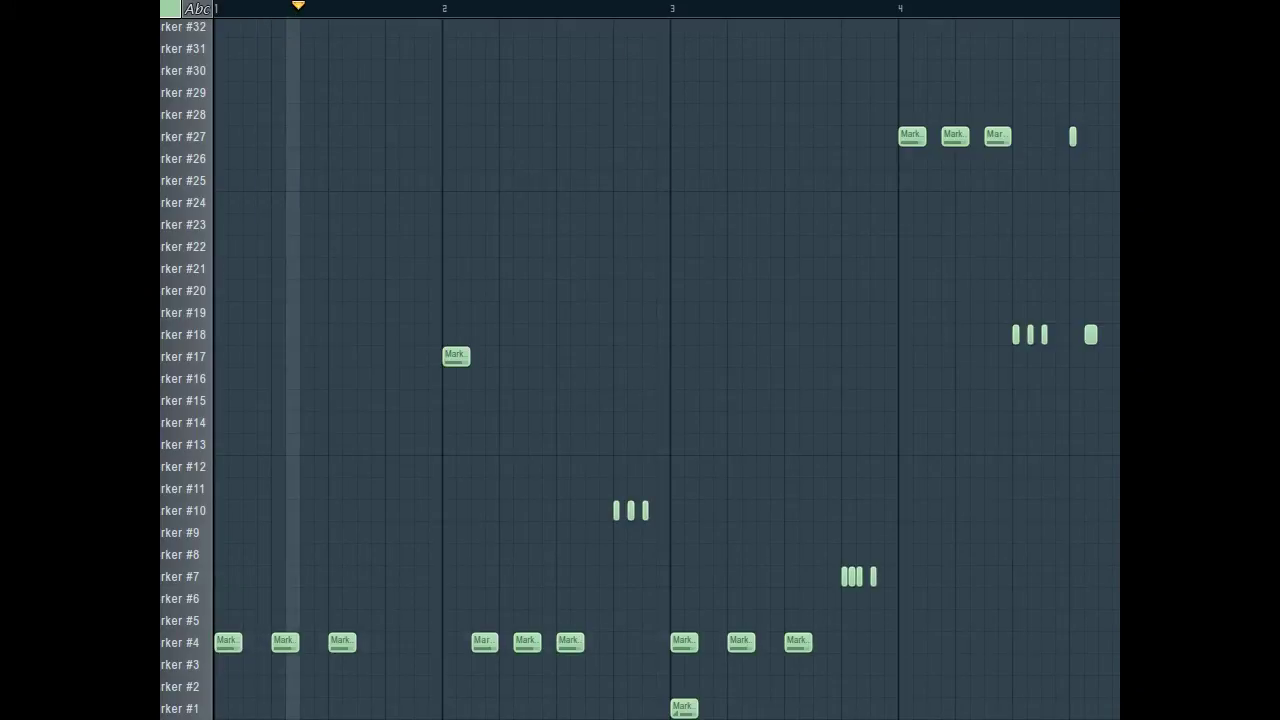